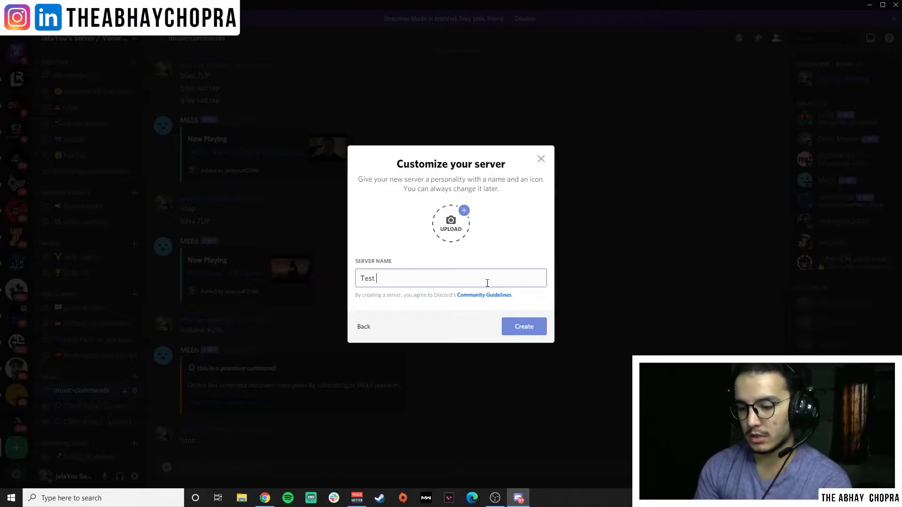
Create the server named 'Test Server', then briefly join and leave its General voice channel.
text(erver)
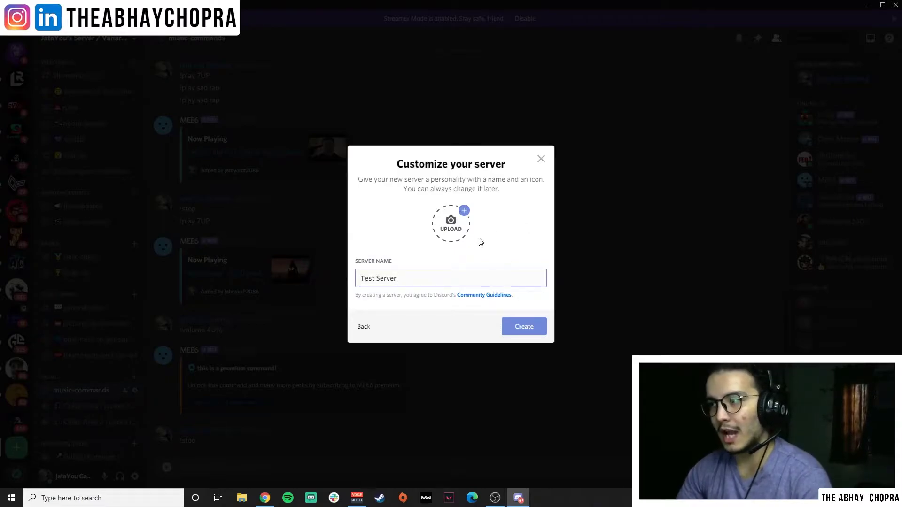
click(527, 328)
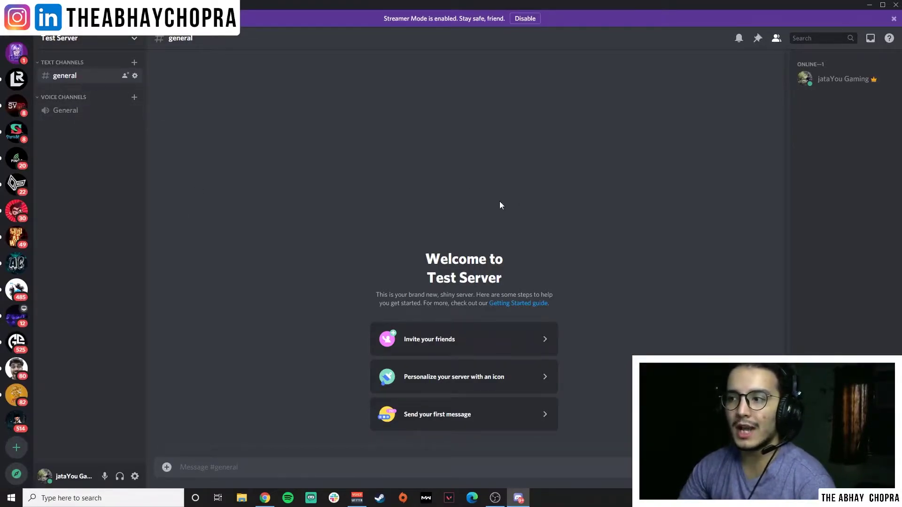
click(79, 109)
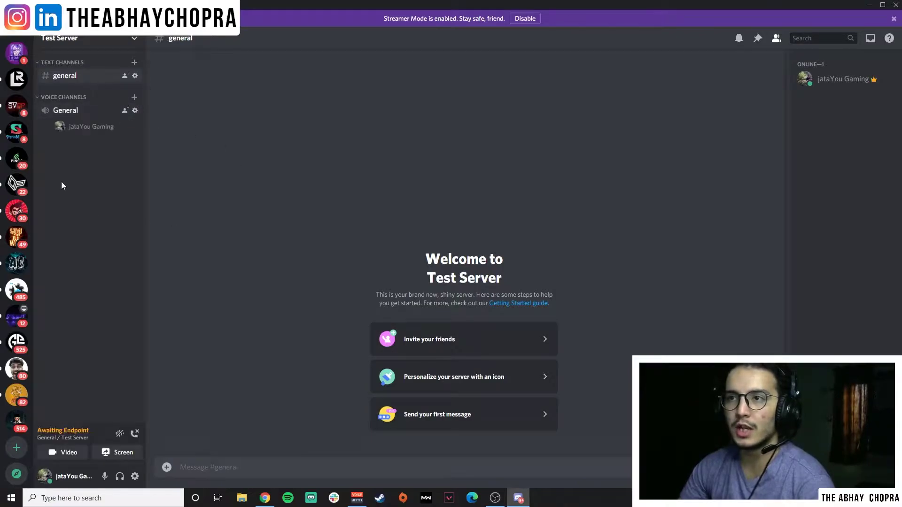
click(135, 434)
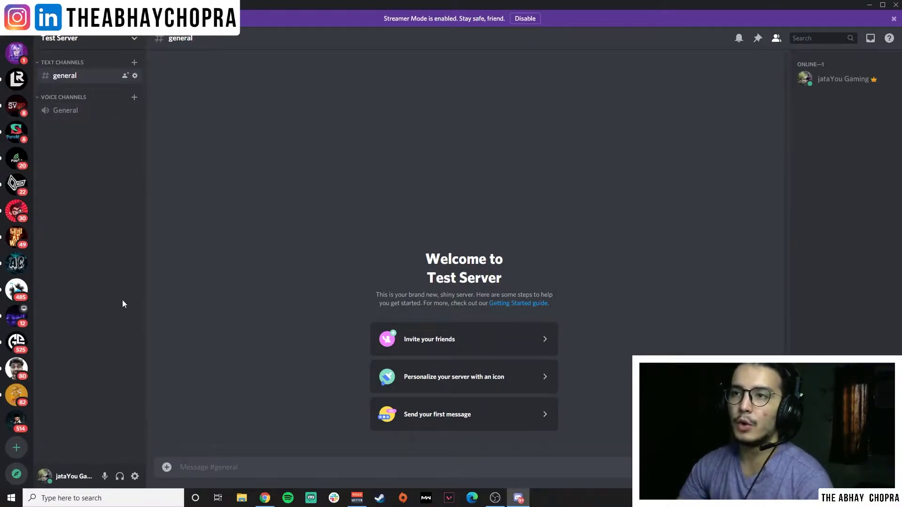
click(134, 39)
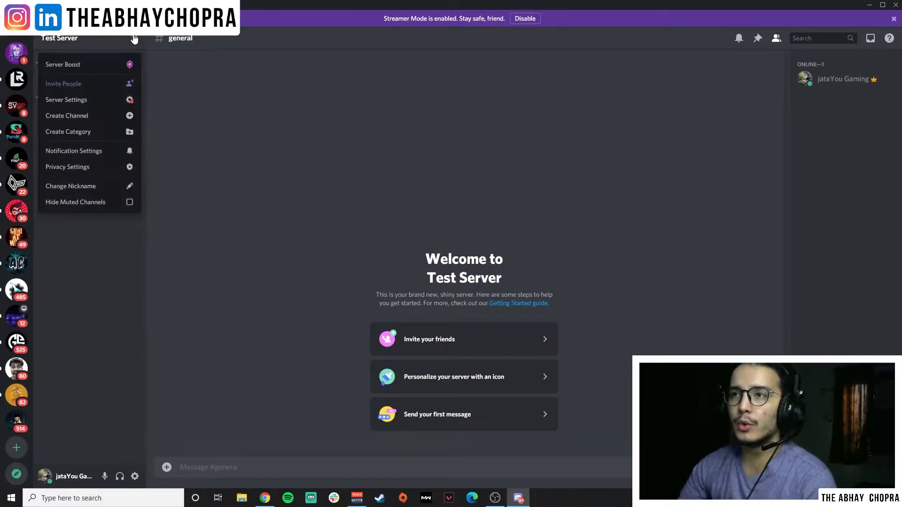
Add a text channel called 'welcome' to Test Server.
click(94, 120)
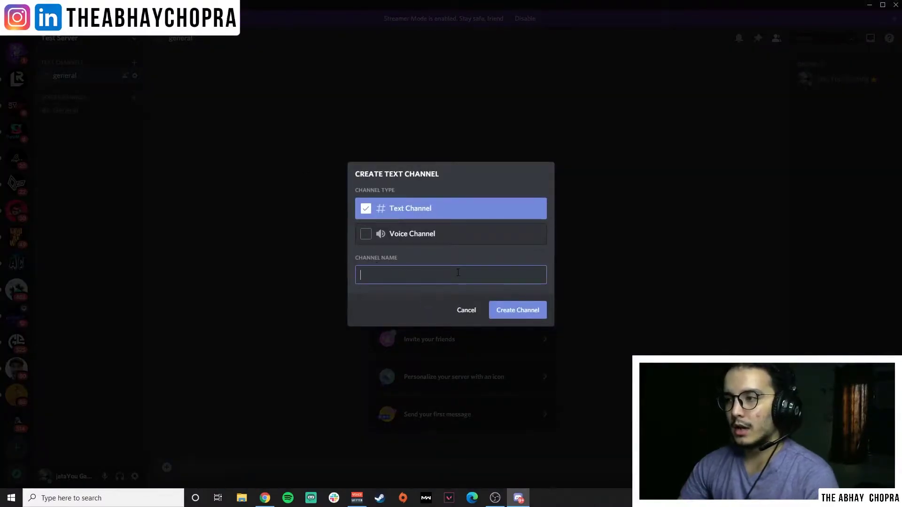
text(welcome)
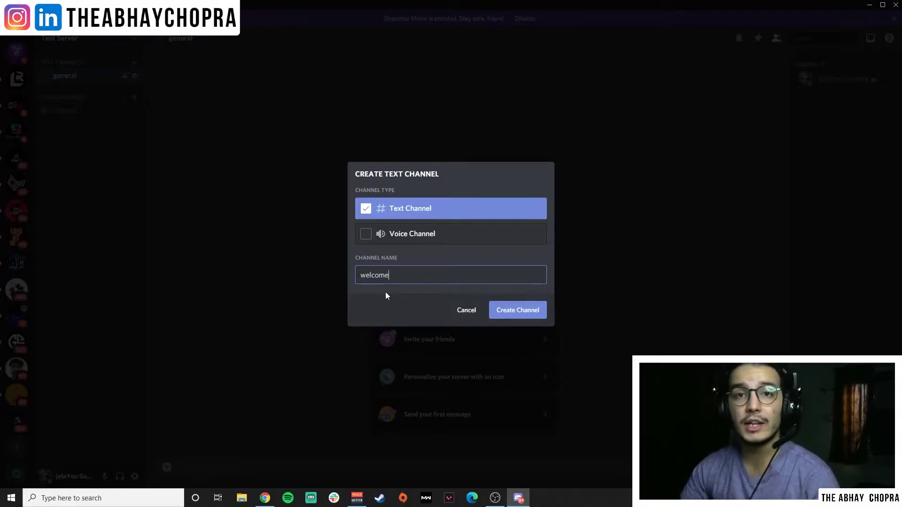
click(520, 312)
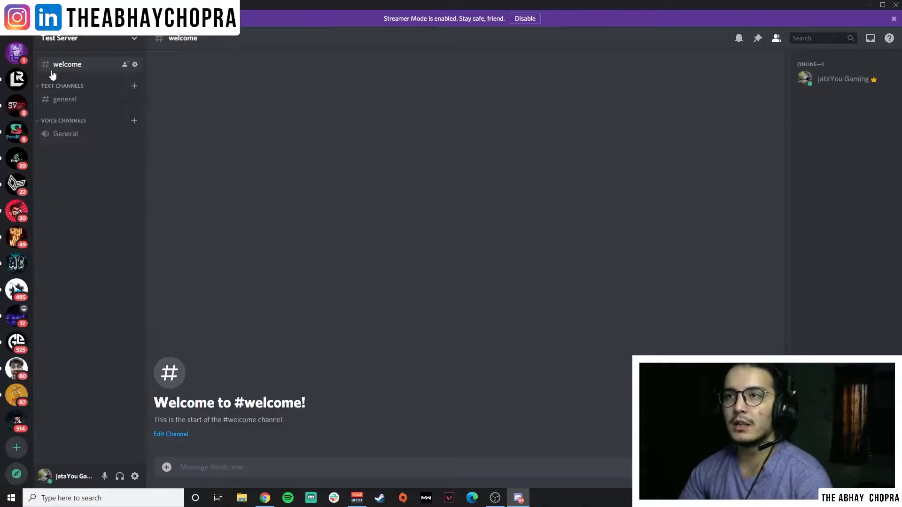
Move #welcome under Text Channels and rename that category to 'Welcome People'.
drag(94, 66, 87, 92)
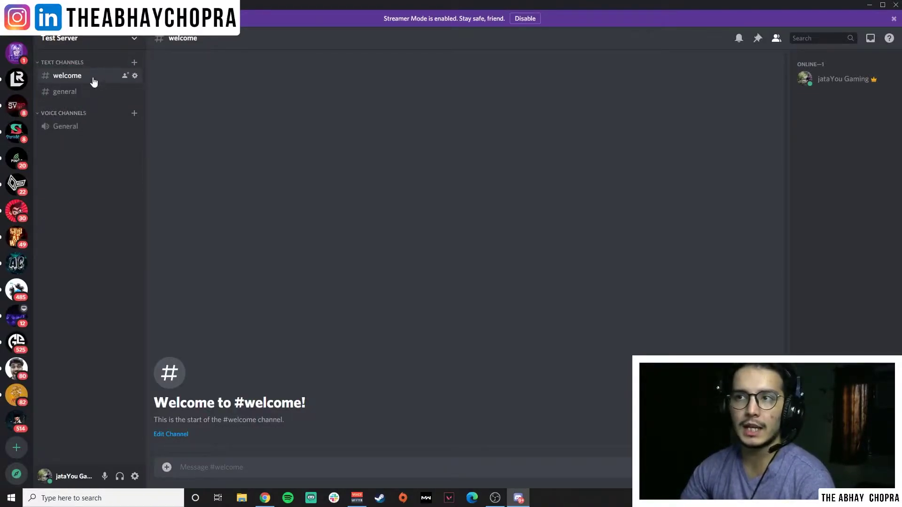
right_click(91, 53)
right_click(83, 63)
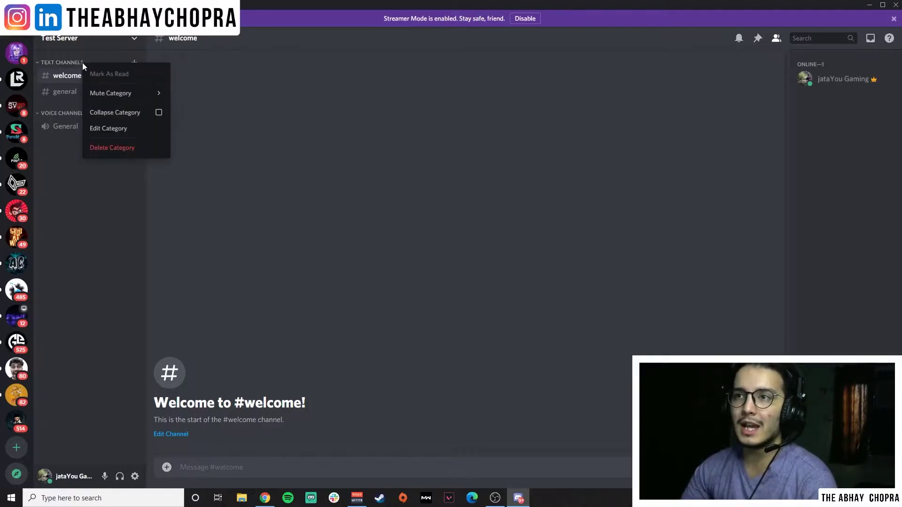
click(114, 127)
double_click(345, 78)
drag(345, 78, 379, 76)
text(We)
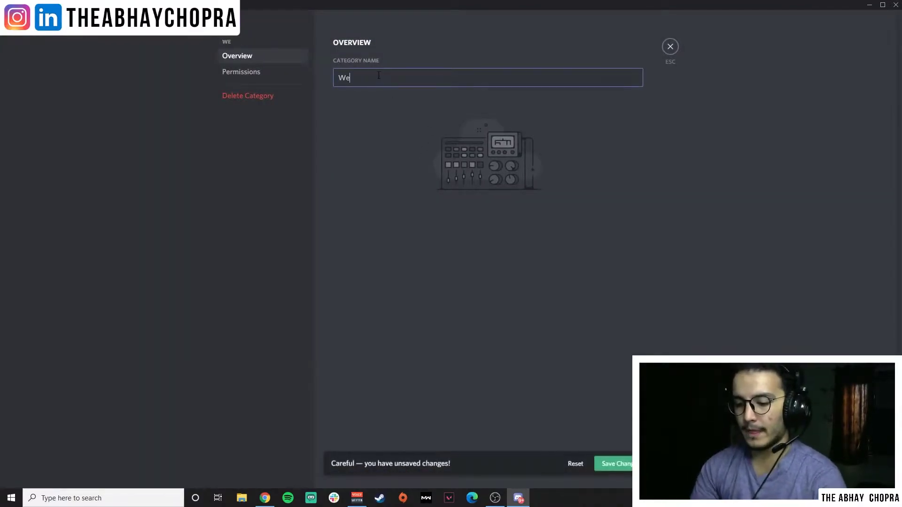
text(lcome People)
click(608, 467)
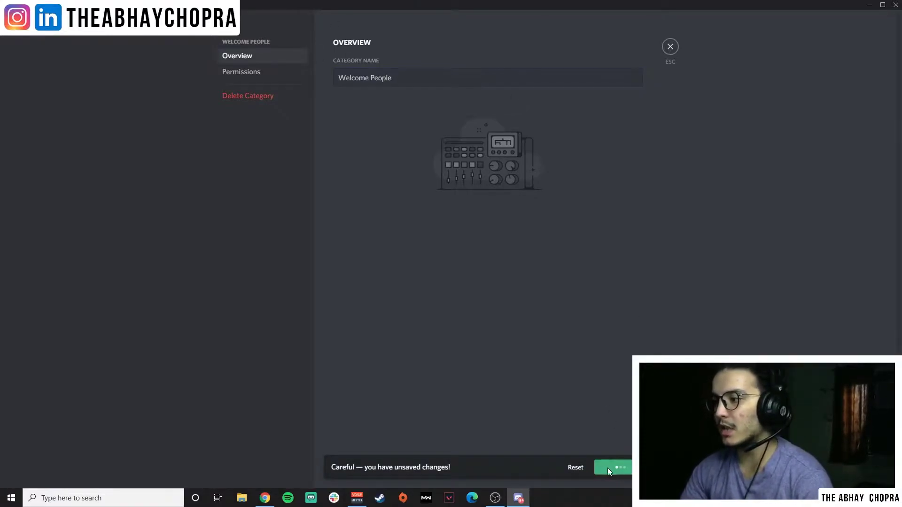
click(260, 72)
click(671, 47)
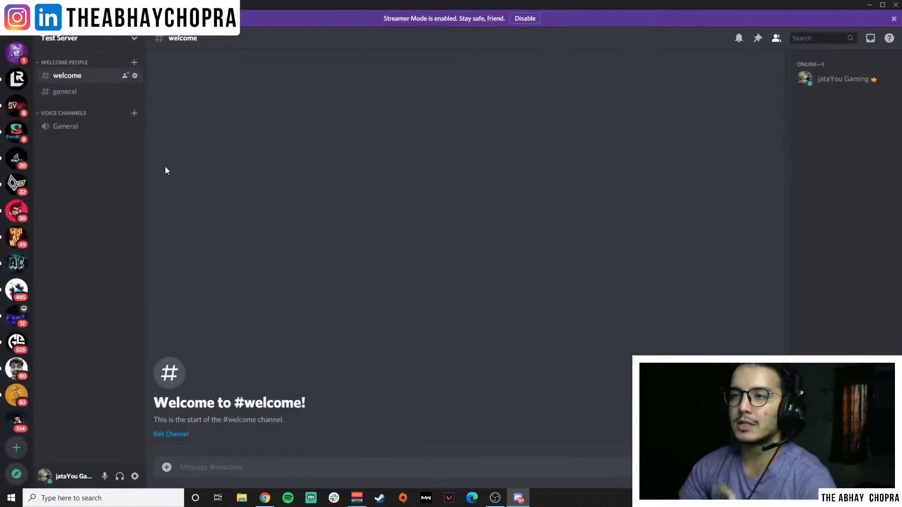
Open #general and briefly join and leave the General voice channel.
click(85, 90)
click(84, 78)
click(85, 91)
click(83, 126)
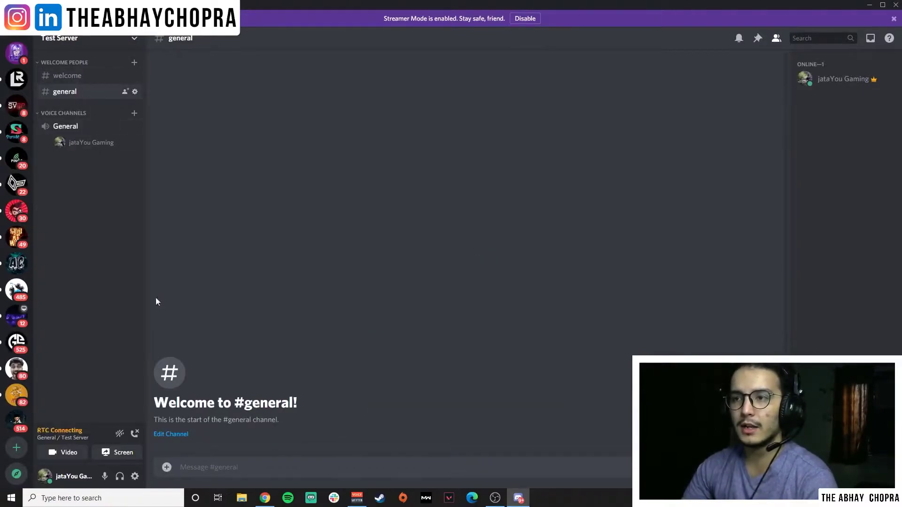
click(135, 434)
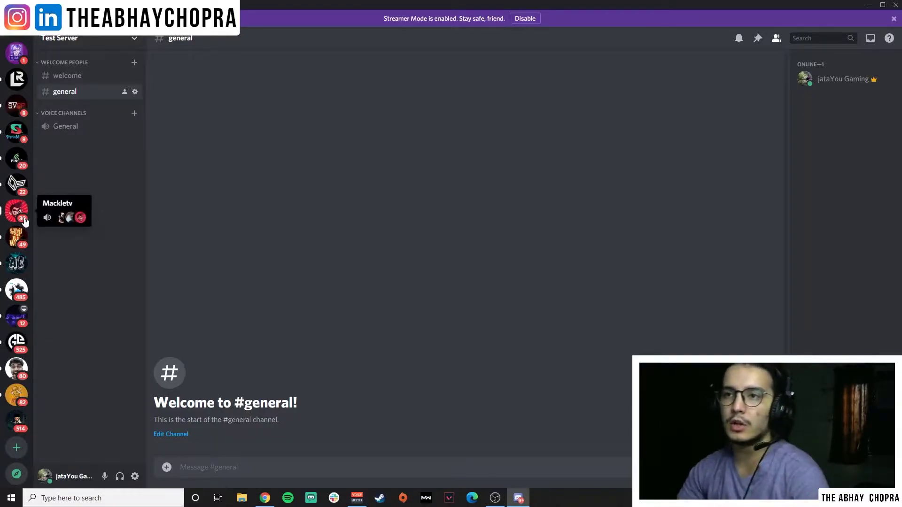
Browse JataYou's server channel list, then return to Test Server and switch to the browser.
scroll(16, 207, up, 3)
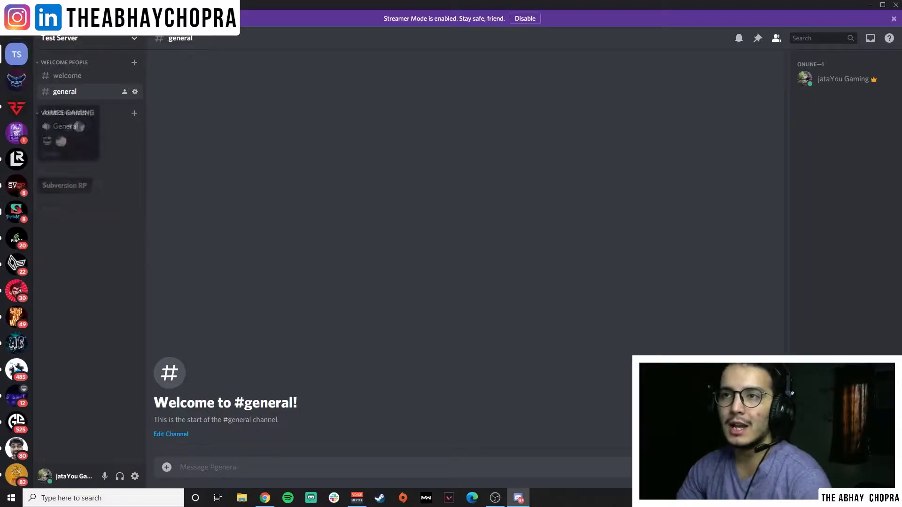
click(16, 79)
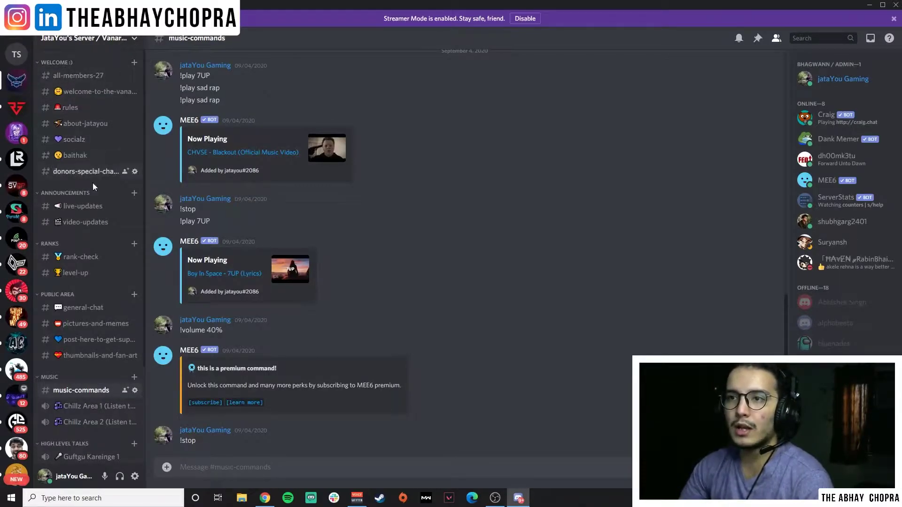
scroll(92, 242, down, 2)
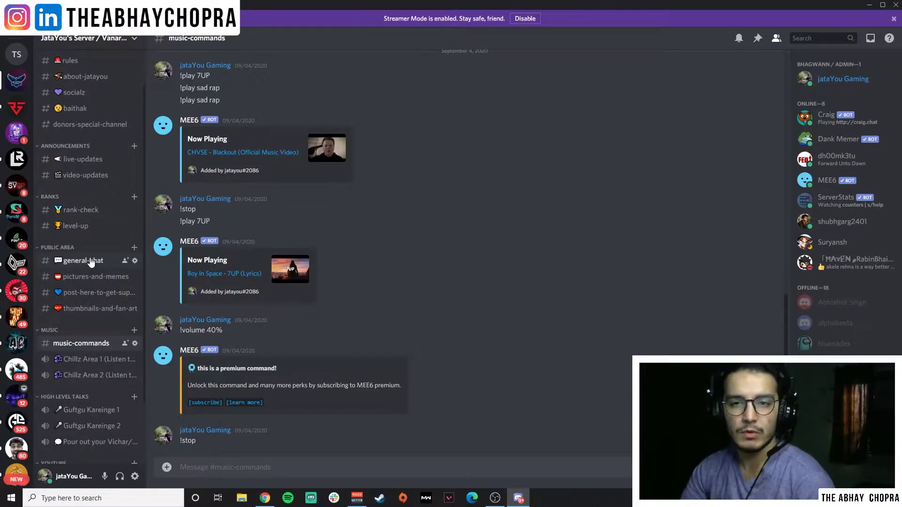
scroll(89, 300, down, 3)
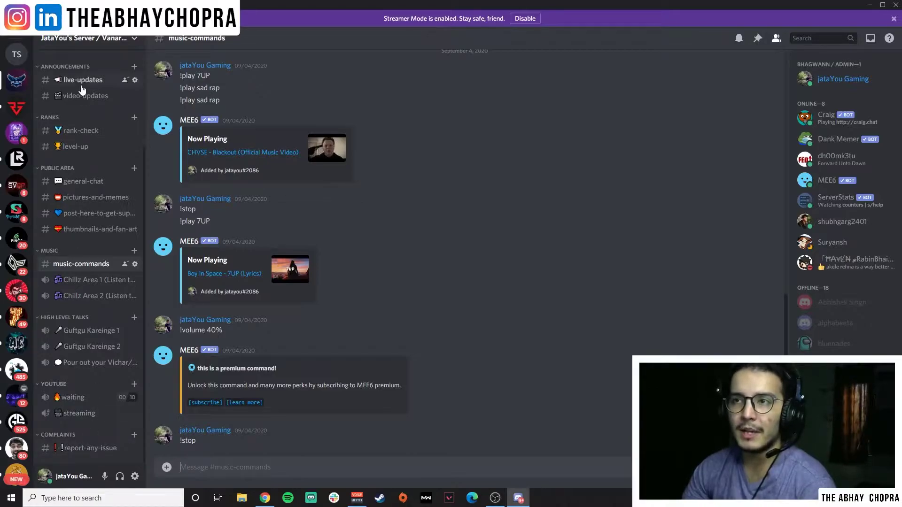
click(17, 56)
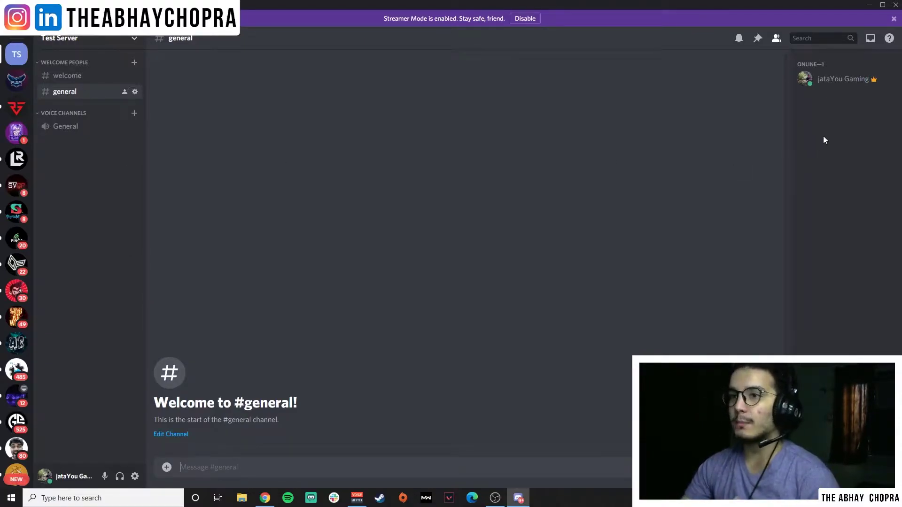
mouse_move(274, 500)
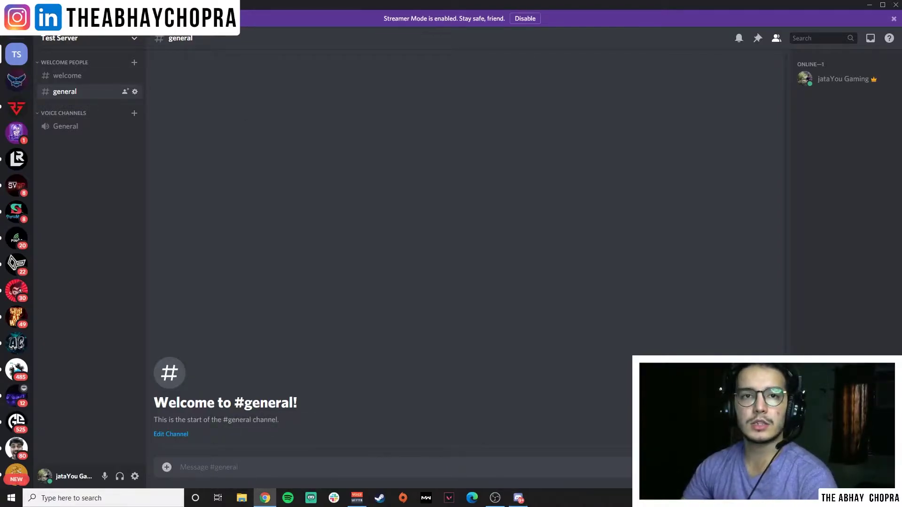
key(alt+Tab)
Go to Craig's top.gg listing via the 'top' address-bar suggestion and choose Invite.
double_click(417, 21)
click(417, 24)
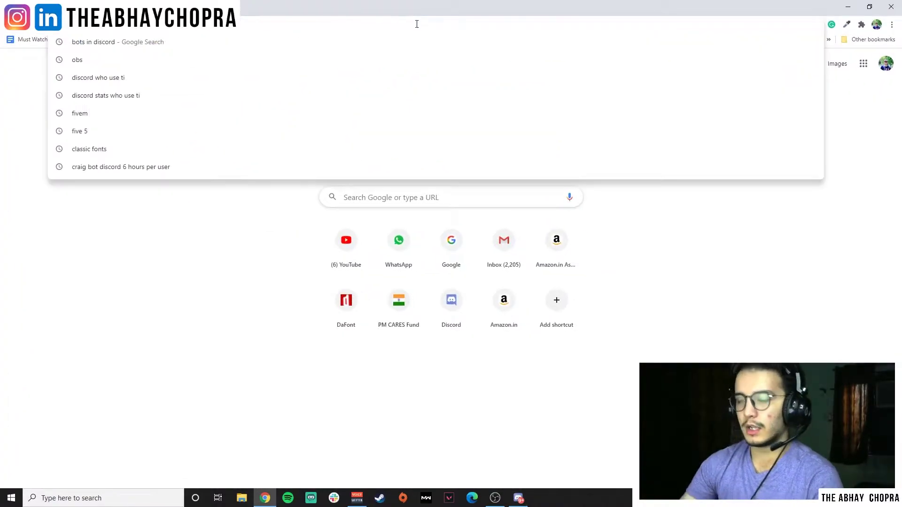
text(top)
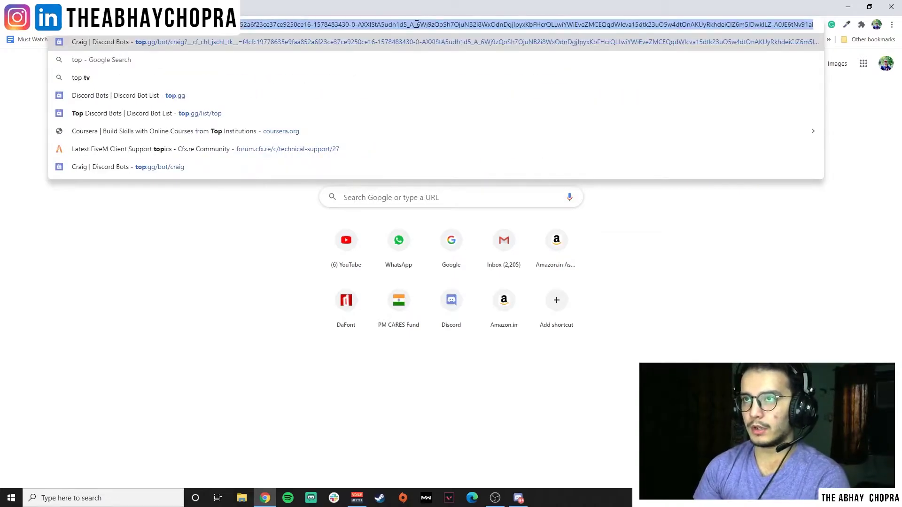
key(Return)
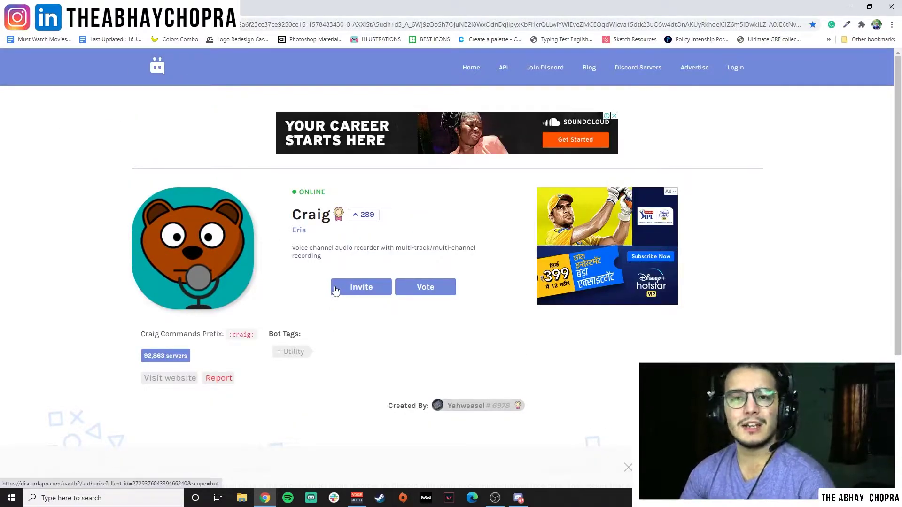
drag(348, 258, 300, 249)
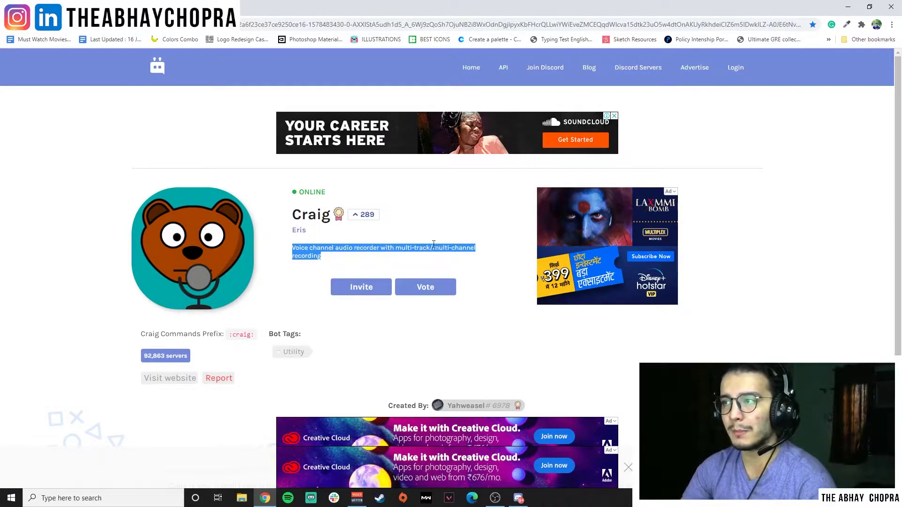
click(345, 262)
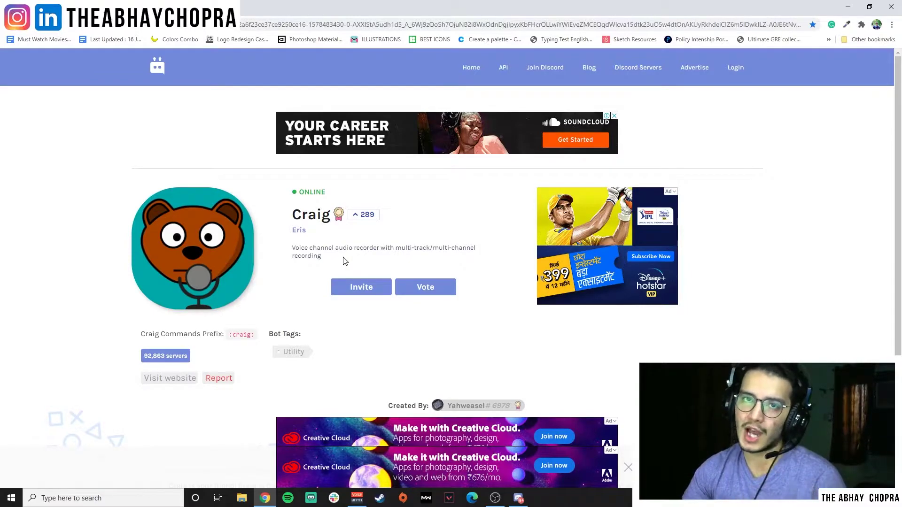
click(372, 288)
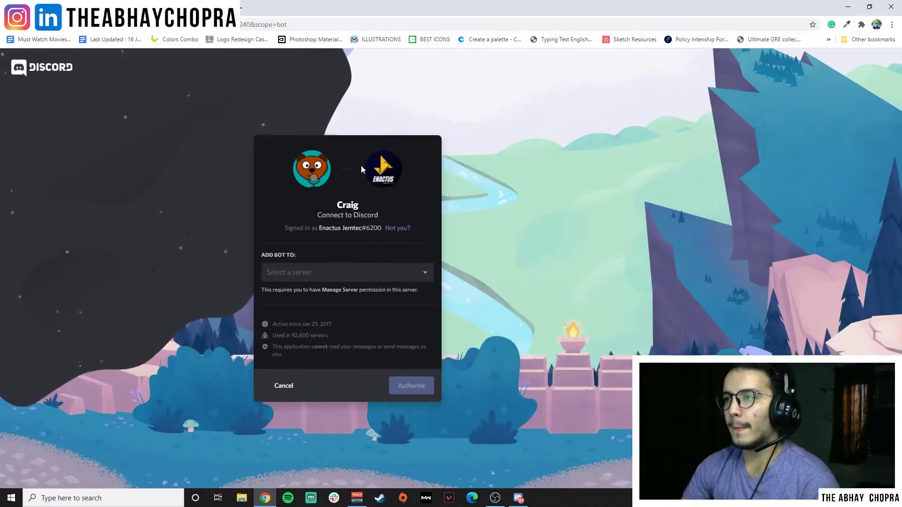
Log in to Discord with a different account using saved credentials.
click(403, 227)
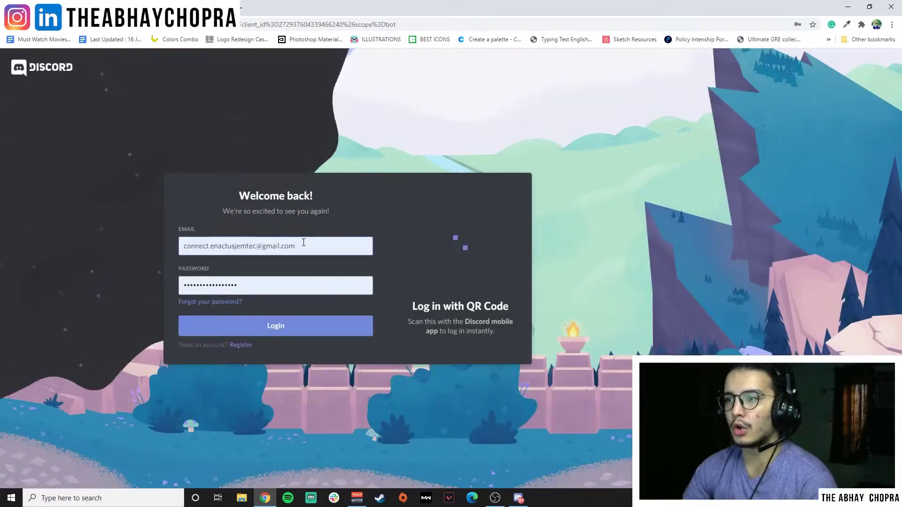
triple_click(303, 243)
click(288, 312)
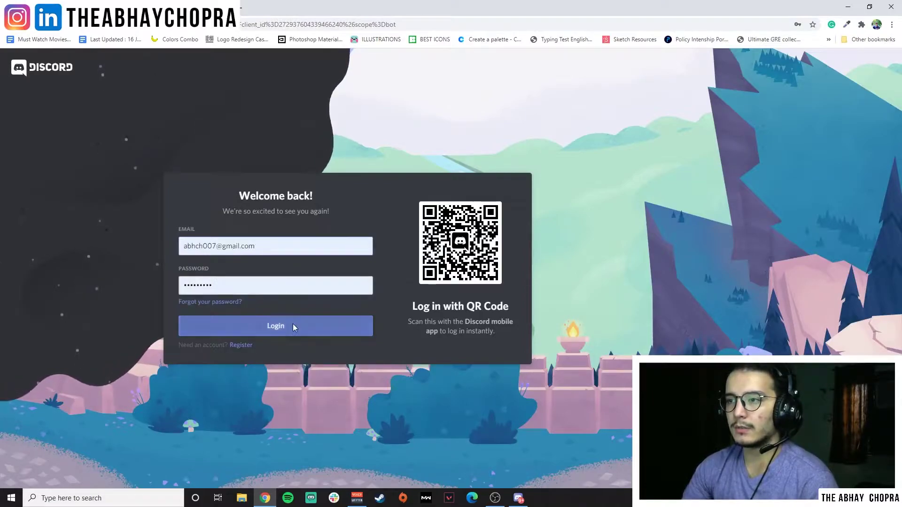
click(292, 323)
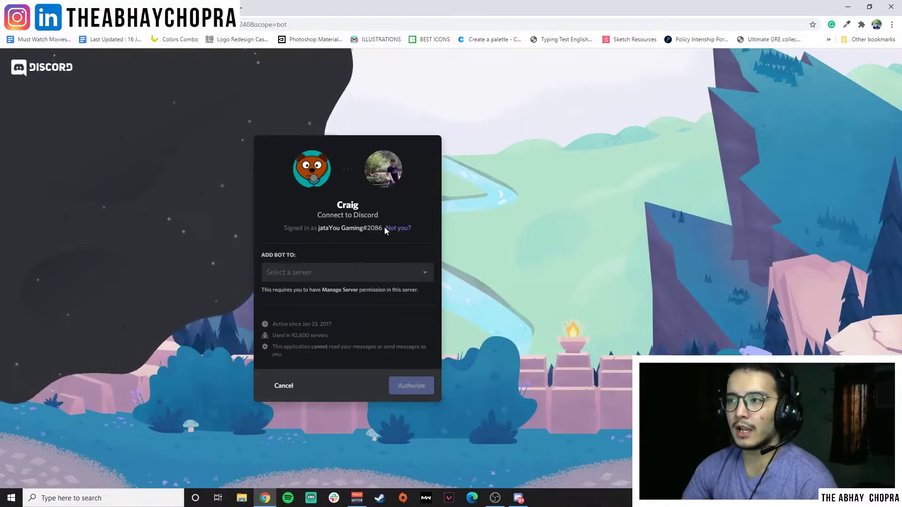
Select Test Server for Craig, authorize it, and pass the 'I'm not a robot' check.
click(413, 272)
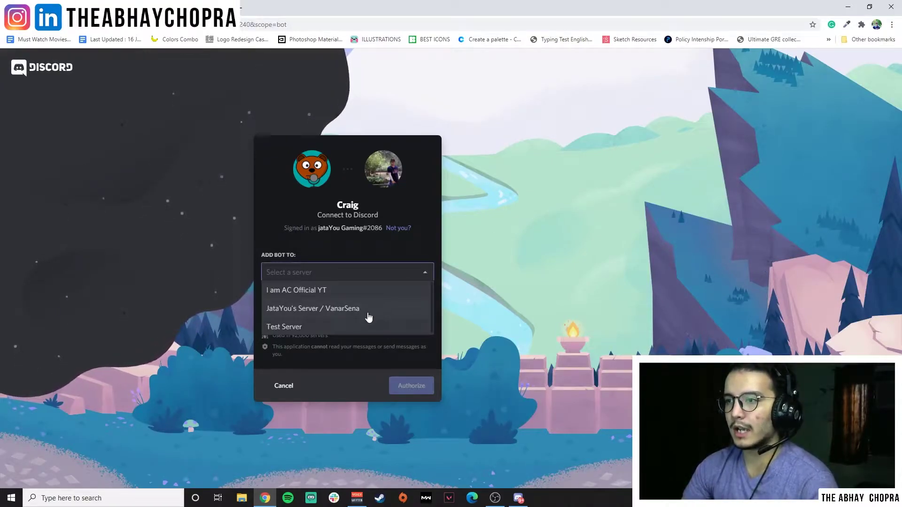
click(341, 326)
click(420, 386)
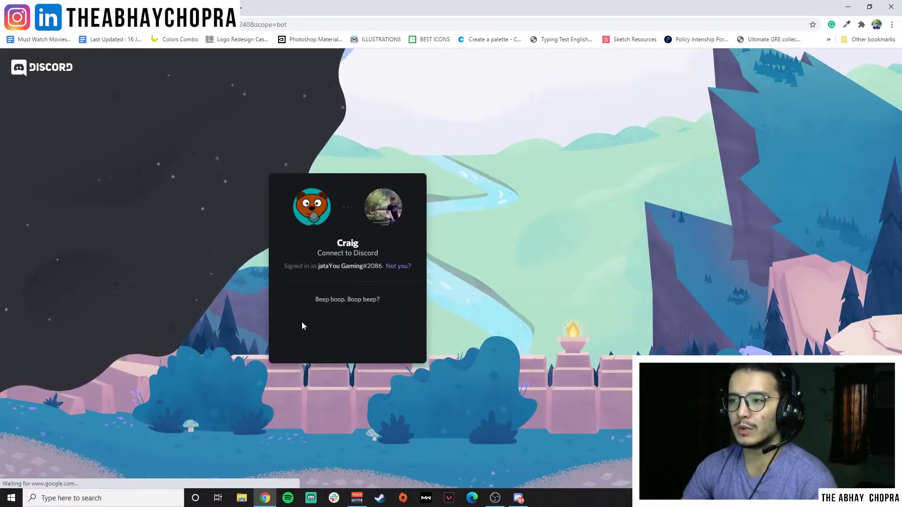
click(289, 330)
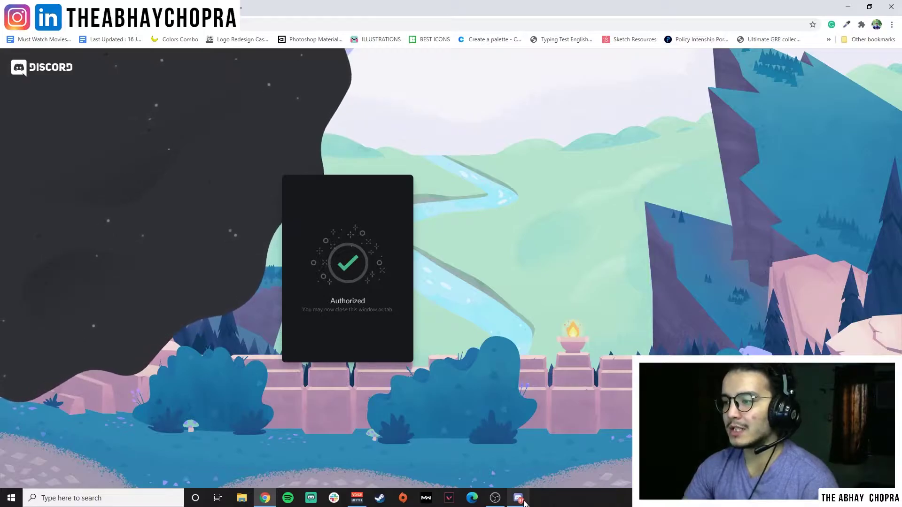
click(519, 498)
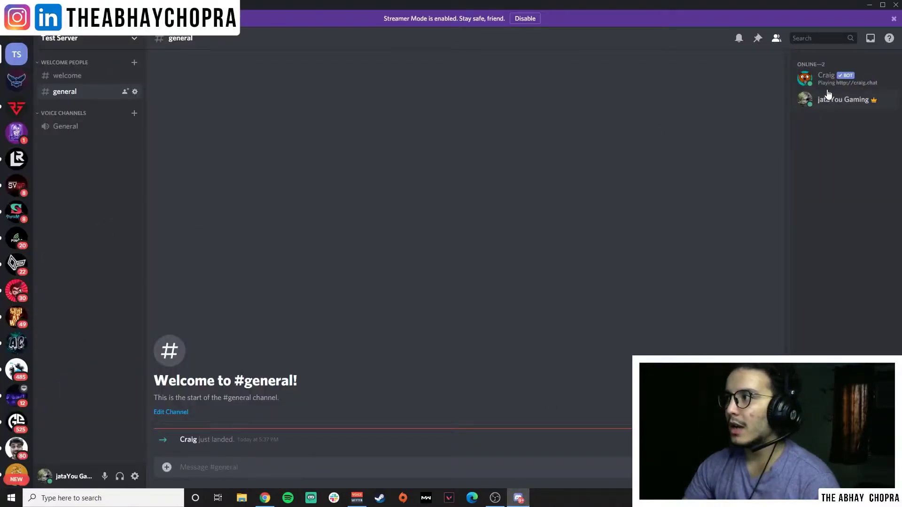
click(78, 77)
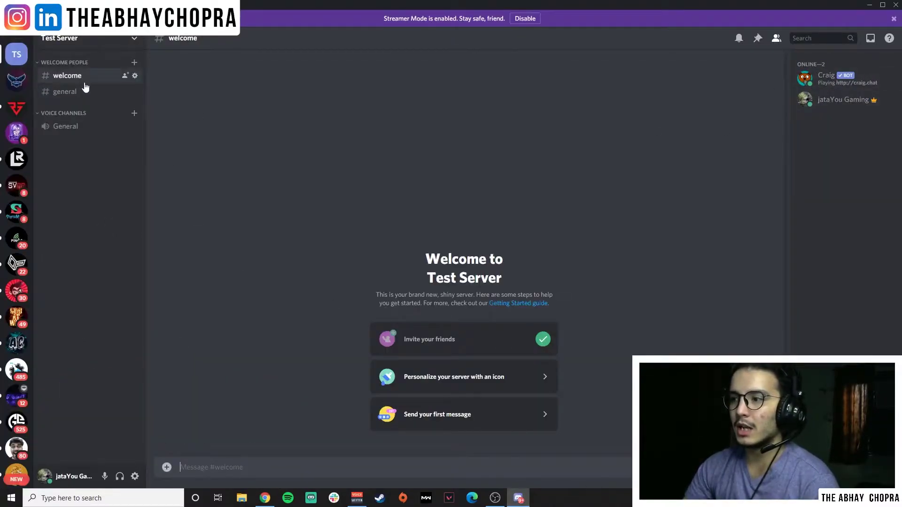
click(85, 92)
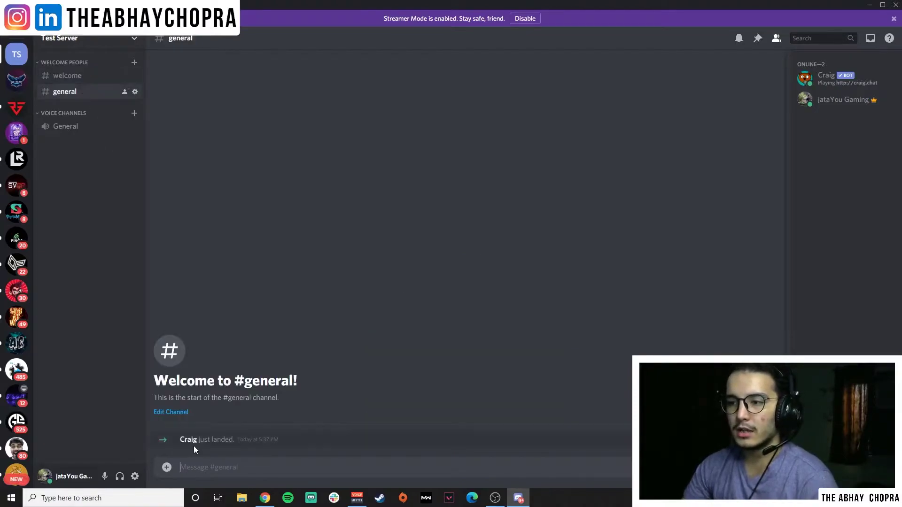
drag(193, 441, 163, 438)
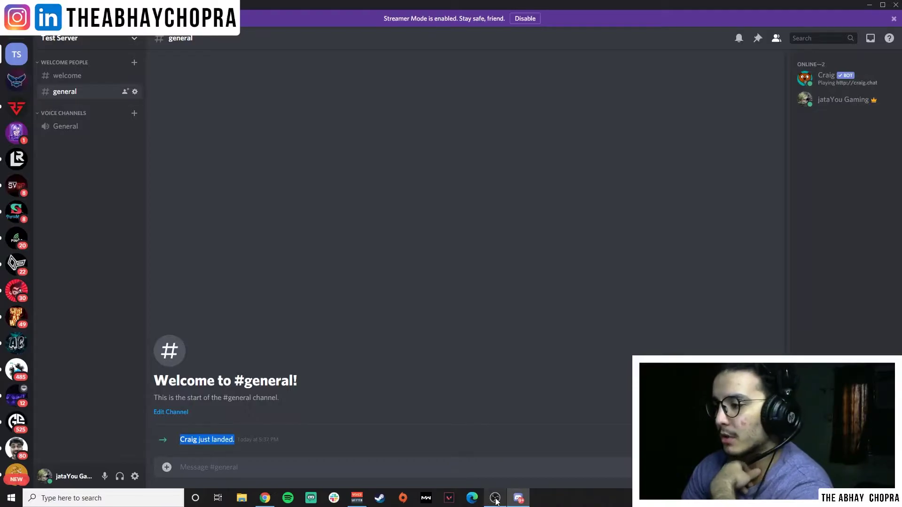
Open Craig's official website from its bot page in Chrome.
click(265, 499)
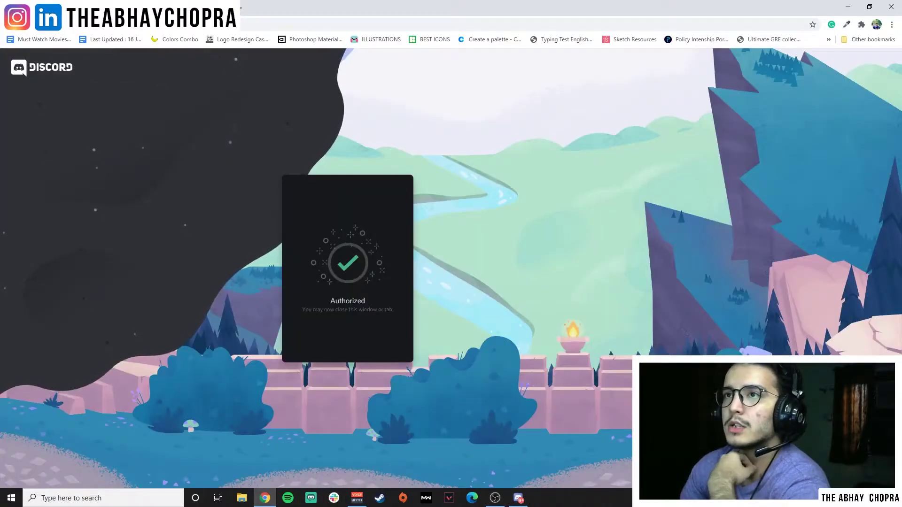
scroll(406, 279, down, 1)
scroll(406, 278, down, 2)
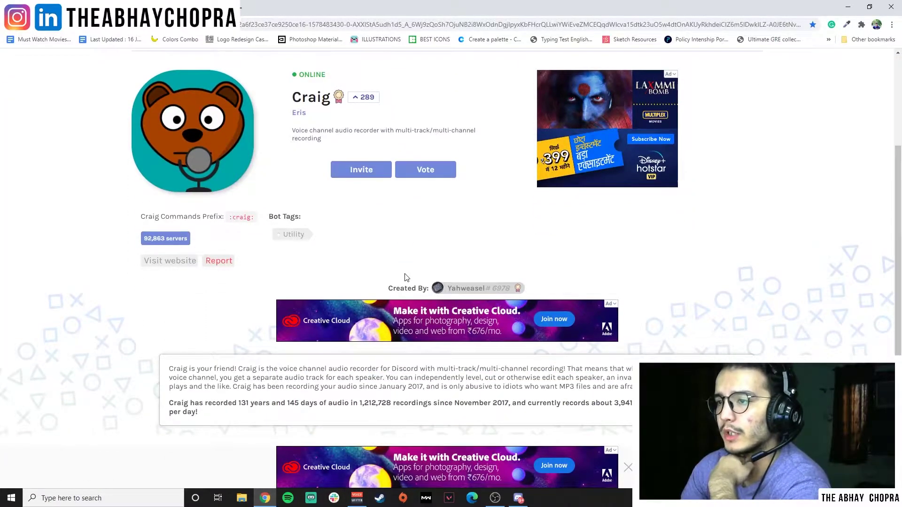
click(174, 261)
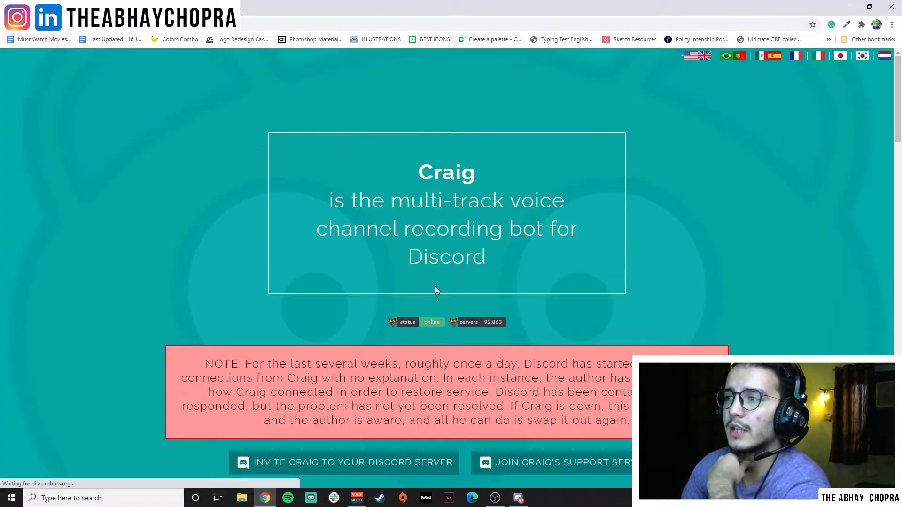
Highlight the ':craig:, join' and ':craig:, leave' command examples on craig.chat.
scroll(459, 302, down, 5)
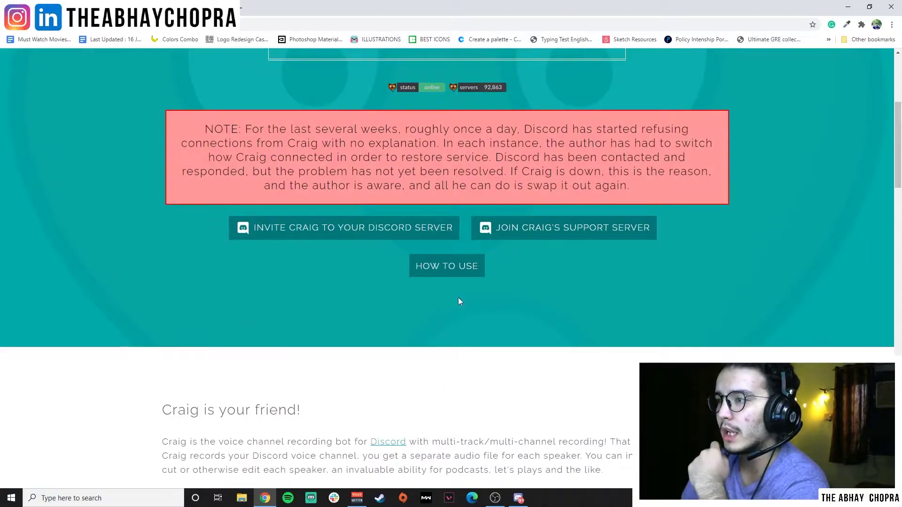
scroll(436, 284, down, 6)
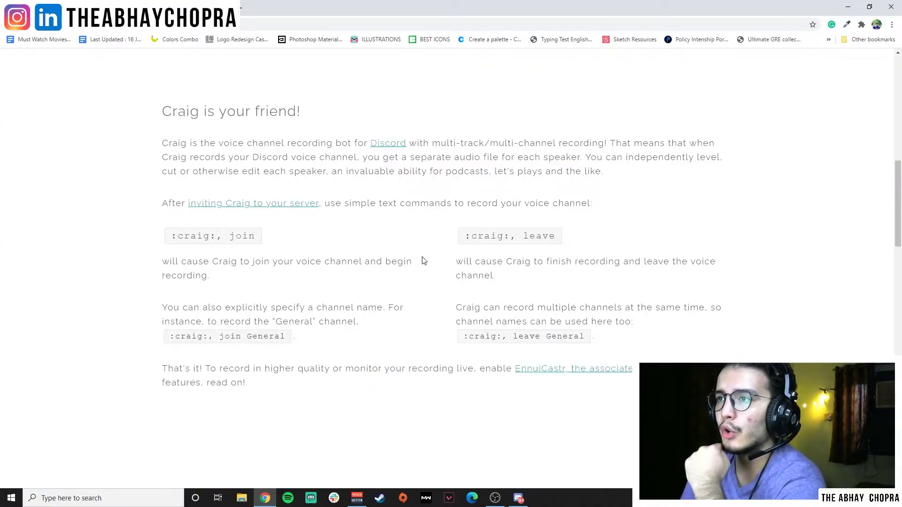
triple_click(233, 235)
triple_click(553, 237)
triple_click(550, 236)
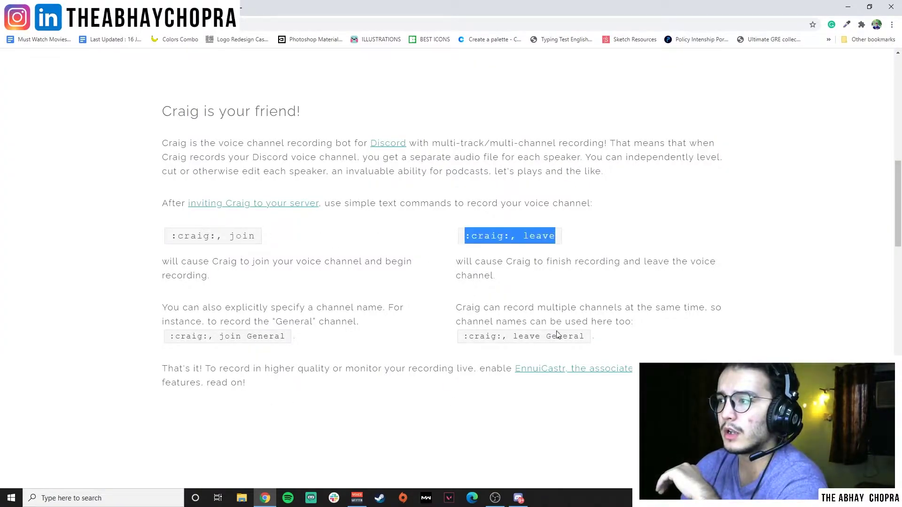
click(560, 331)
triple_click(561, 335)
triple_click(281, 336)
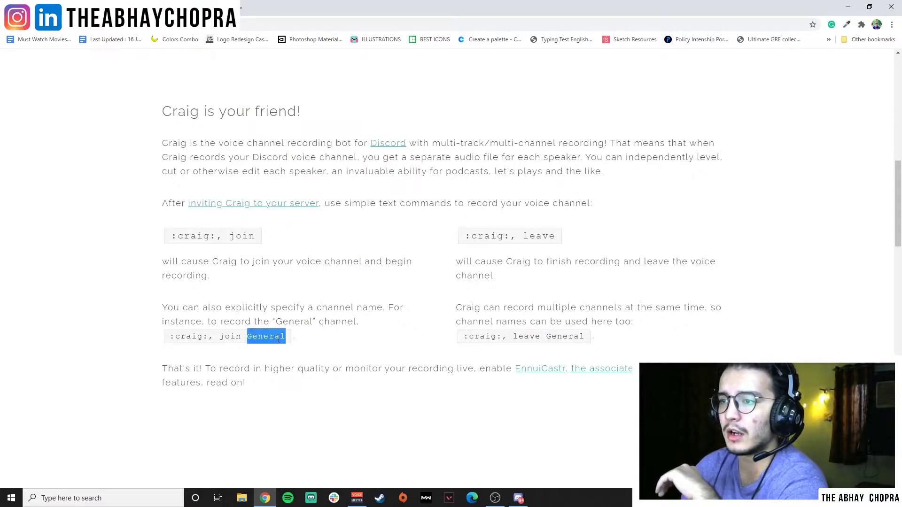
click(366, 326)
Scroll through the craig.chat page and highlight the warning note paragraph.
scroll(418, 297, down, 9)
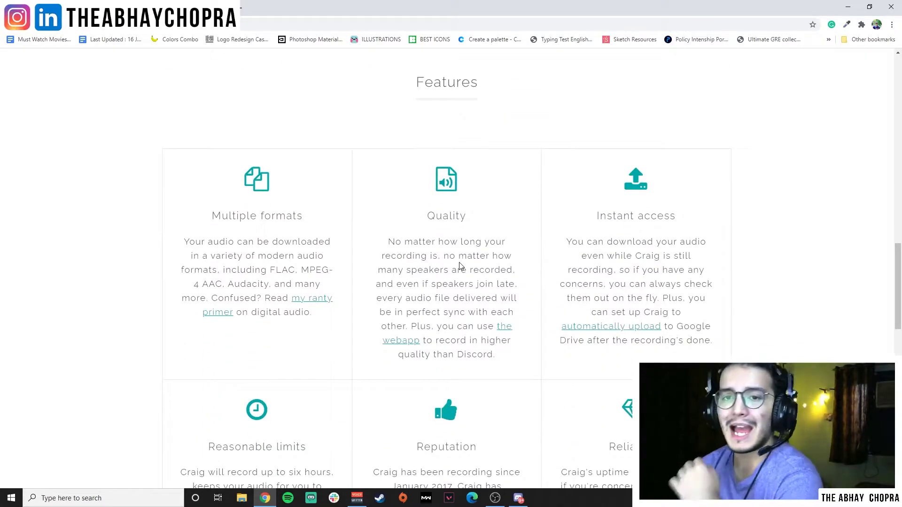
scroll(460, 267, down, 15)
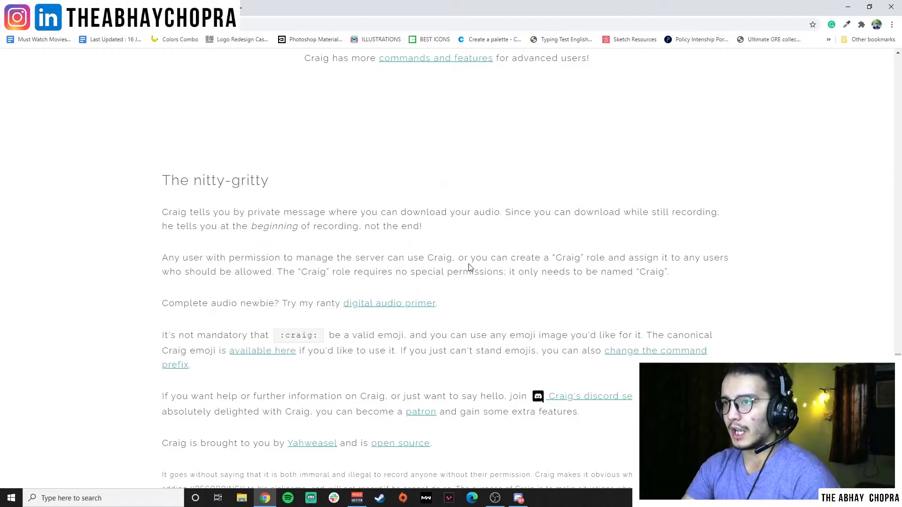
scroll(456, 404, up, 5)
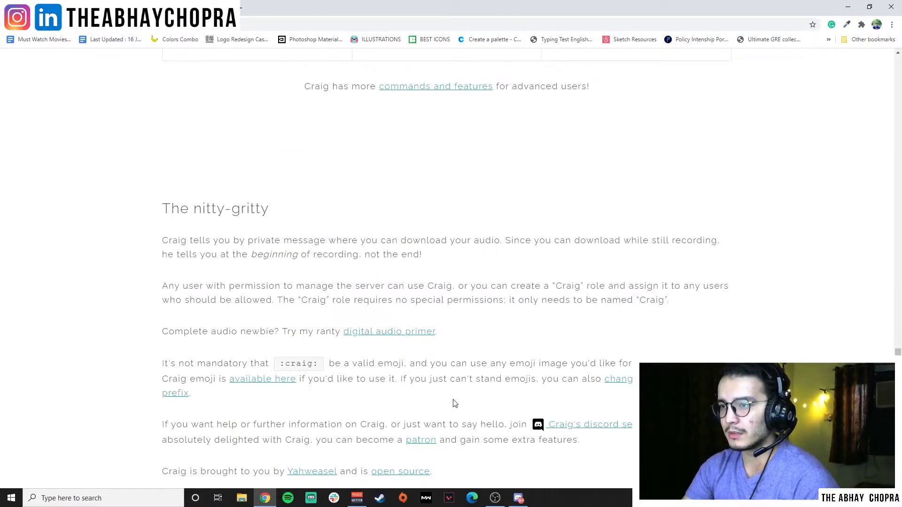
scroll(454, 404, up, 8)
scroll(453, 404, down, 6)
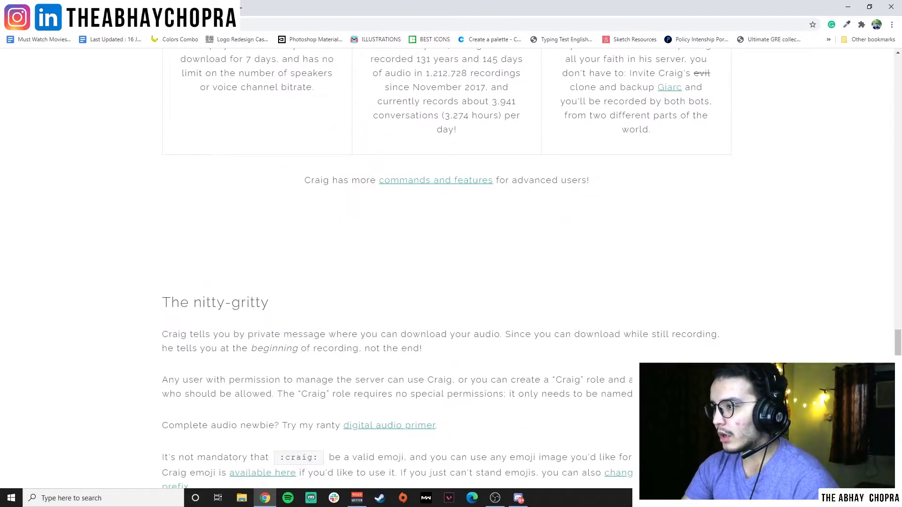
scroll(594, 346, down, 2)
scroll(594, 345, up, 14)
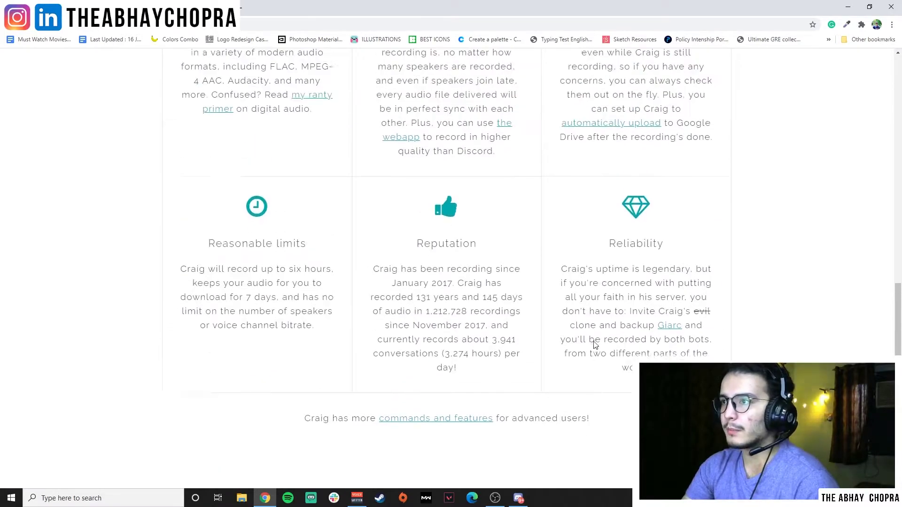
scroll(594, 346, up, 5)
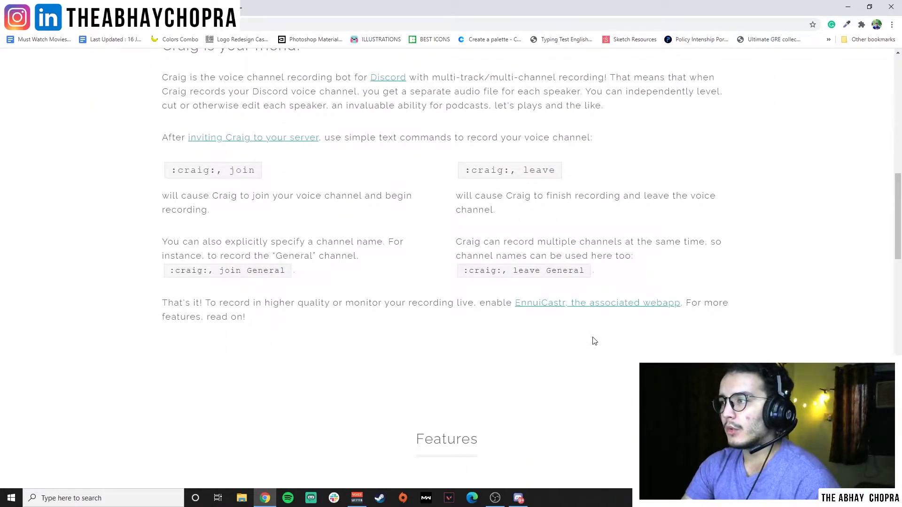
scroll(464, 363, up, 2)
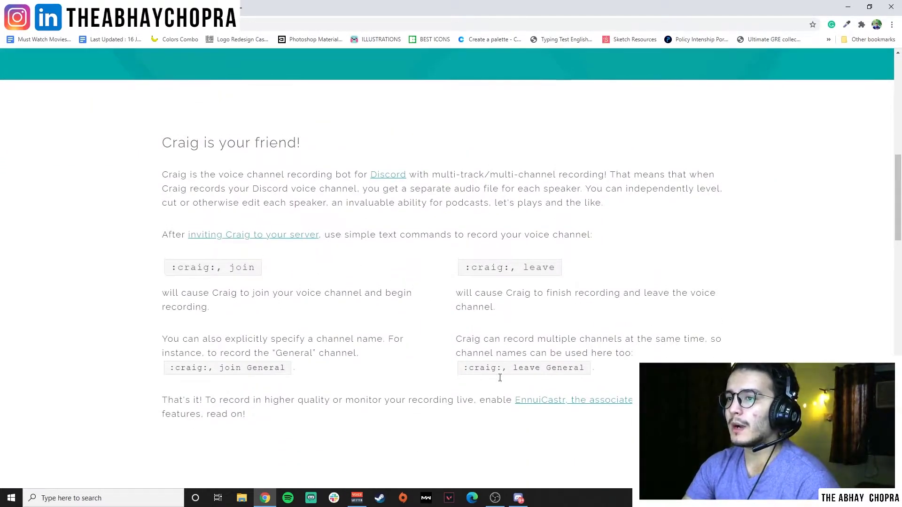
scroll(500, 377, up, 6)
scroll(500, 378, up, 4)
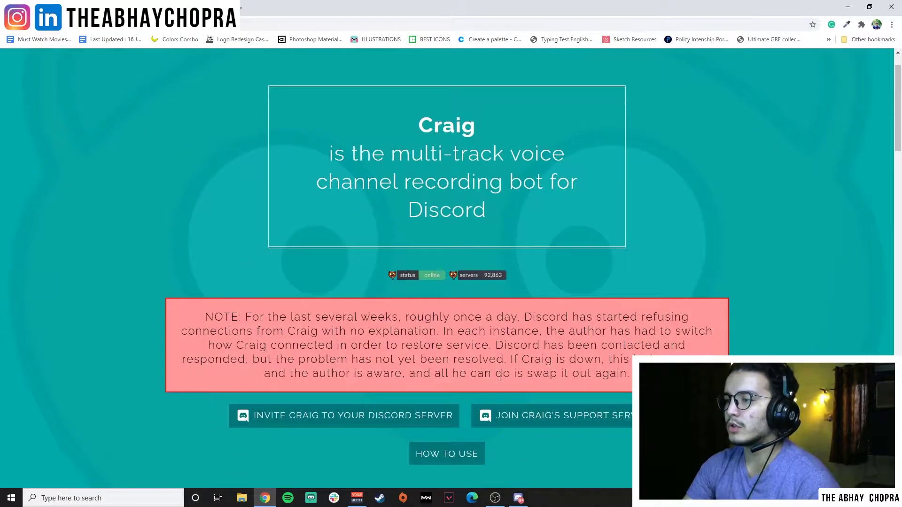
scroll(500, 378, up, 1)
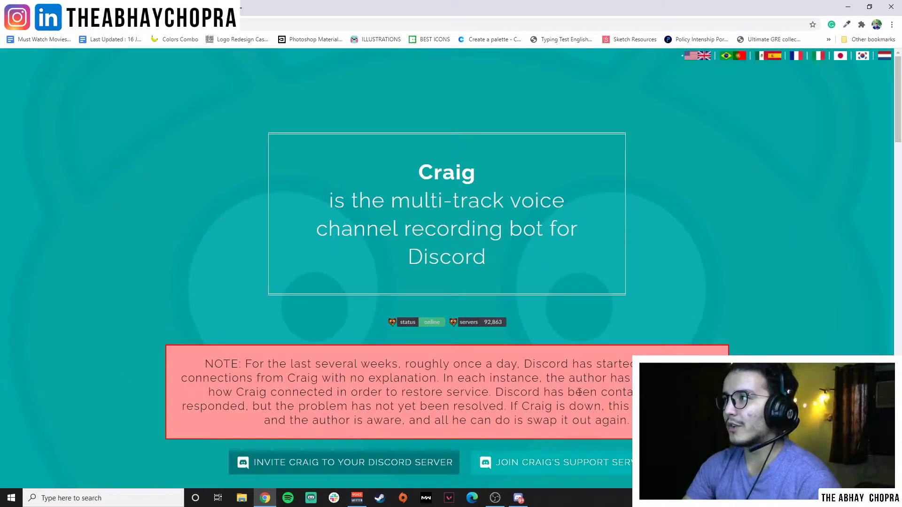
triple_click(320, 389)
double_click(453, 229)
click(416, 187)
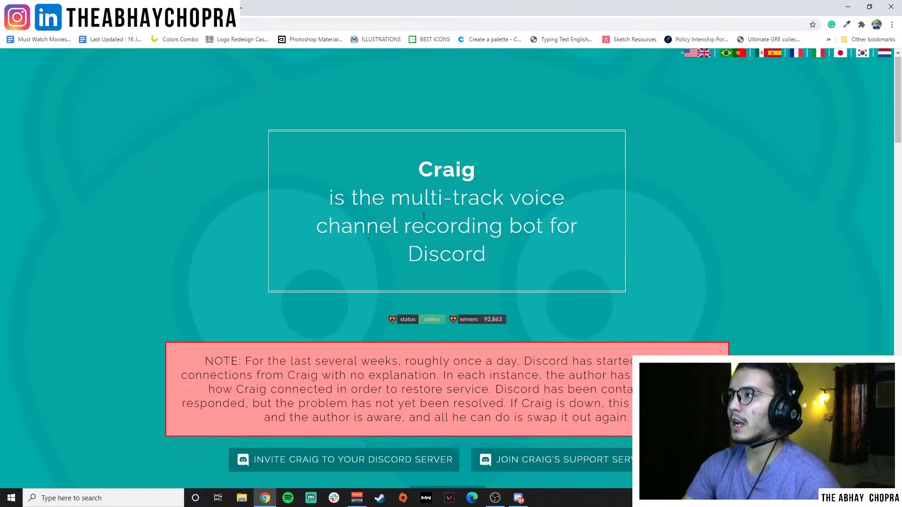
scroll(423, 215, down, 10)
scroll(425, 218, up, 4)
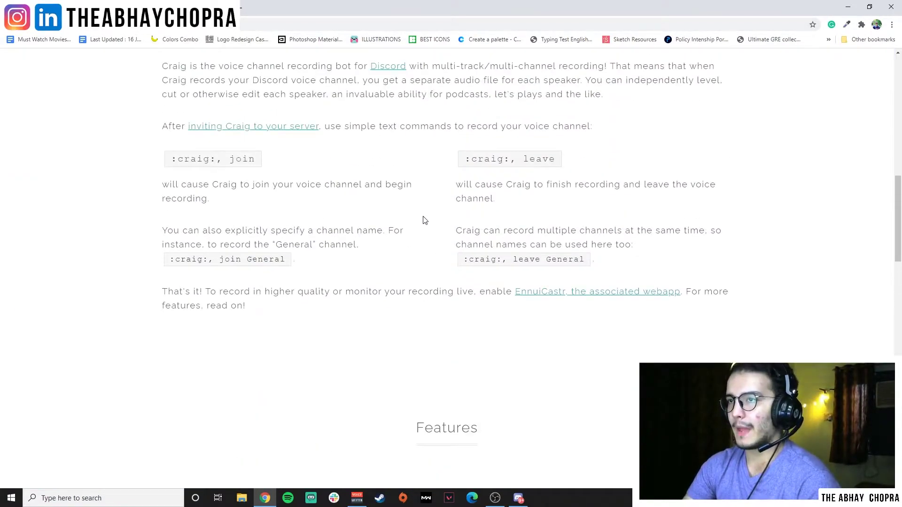
scroll(303, 199, up, 7)
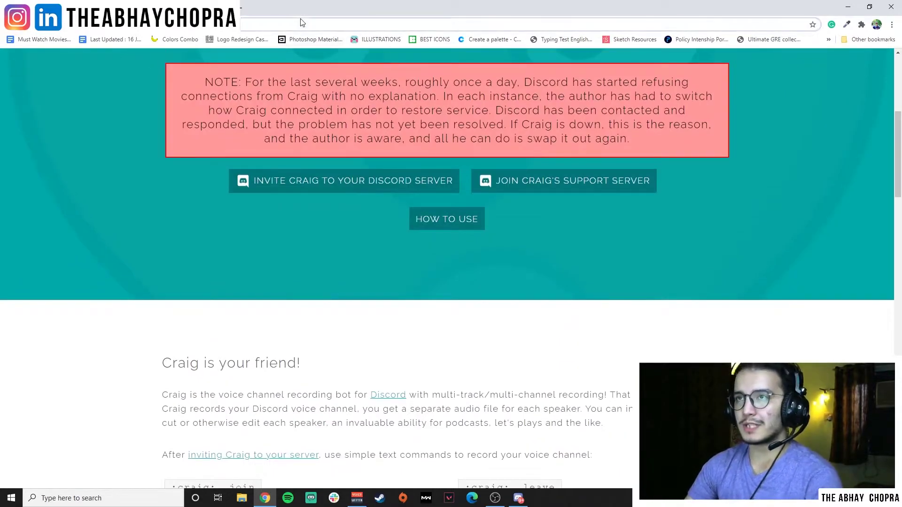
Search the web for 'craig bot commands'.
click(301, 22)
text(craig)
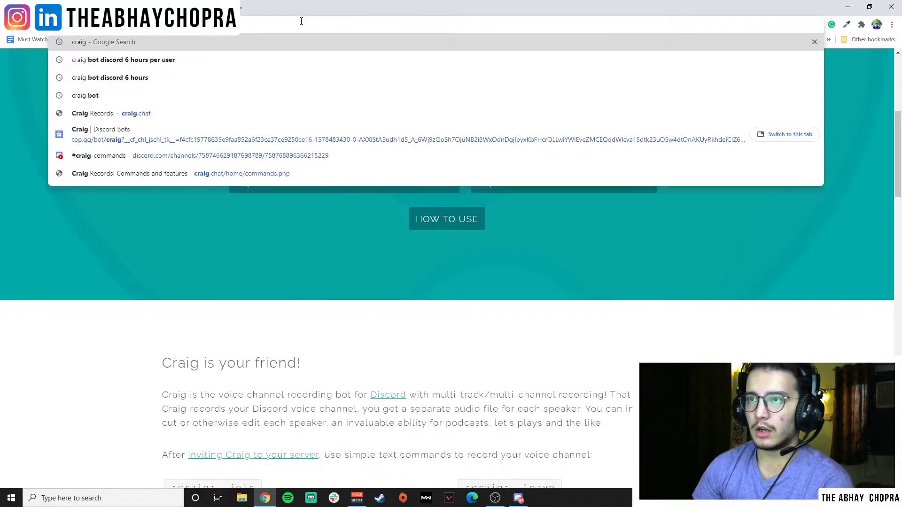
text( bot)
text(commands)
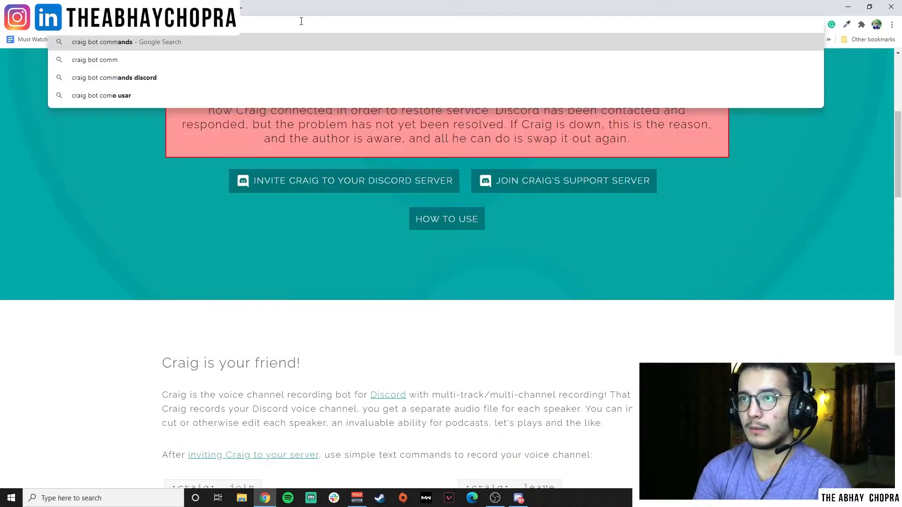
key(Return)
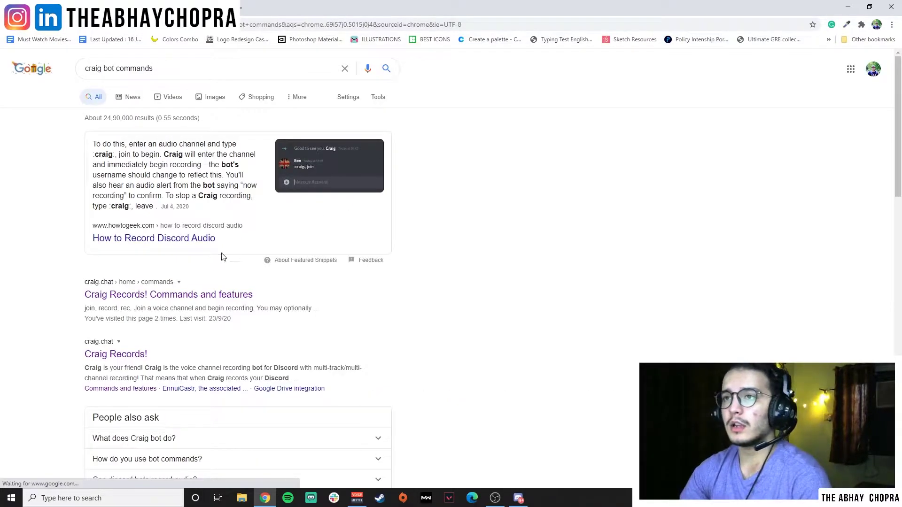
Open Craig's Commands and features page and highlight the ':craig:, join Recording' example.
click(174, 295)
drag(389, 154, 571, 143)
click(487, 186)
scroll(141, 217, down, 2)
drag(156, 114, 476, 154)
key(ctrl+c)
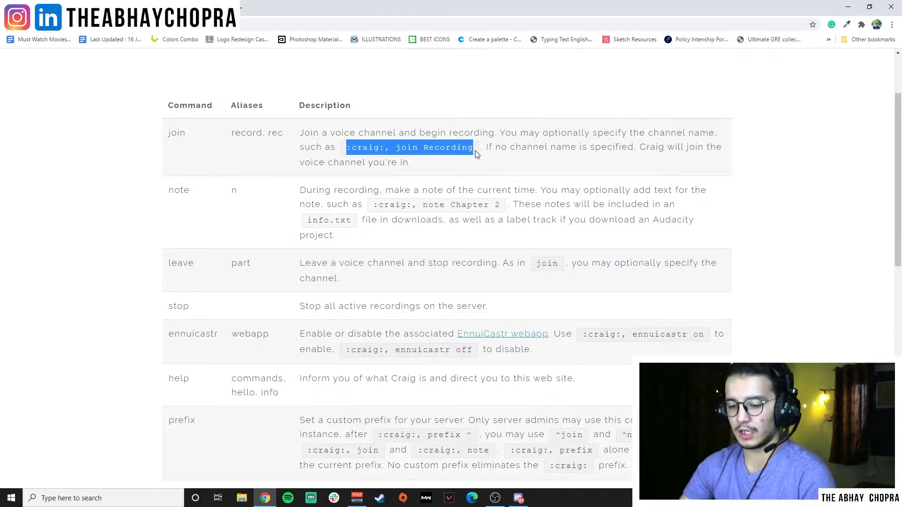
click(435, 261)
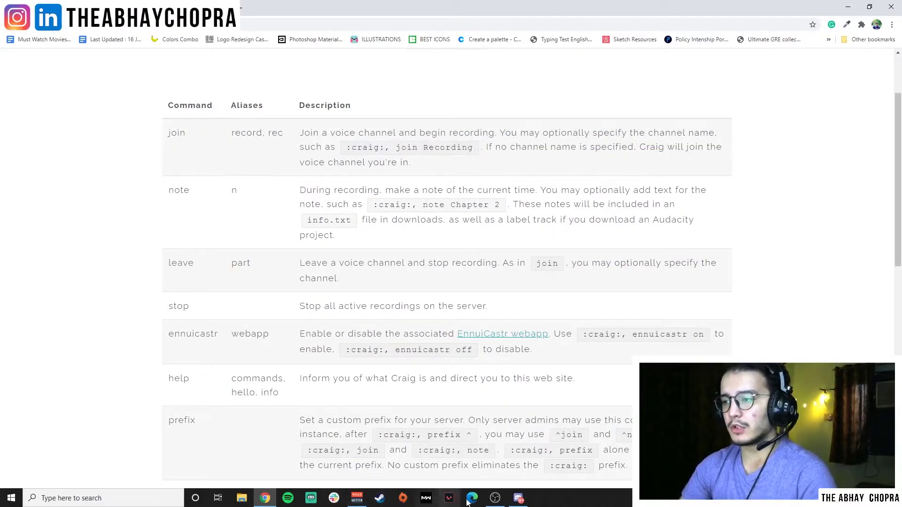
click(518, 498)
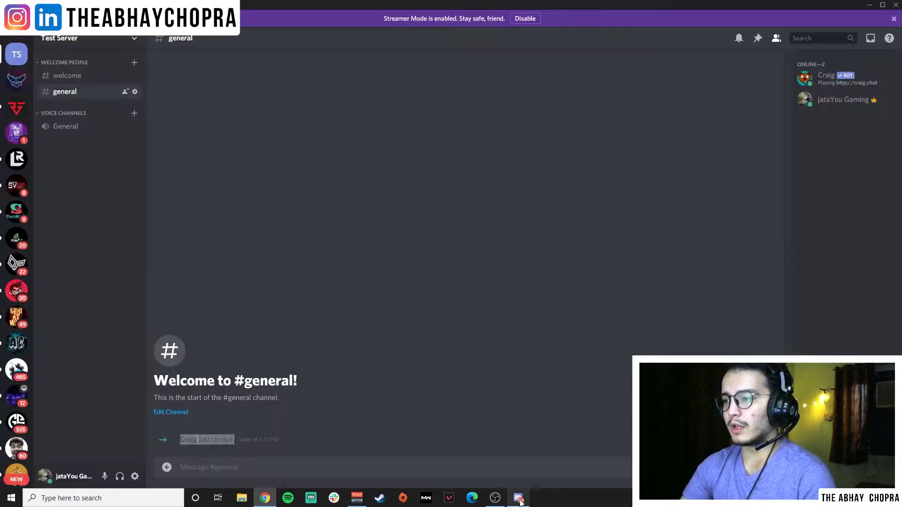
Join the General voice channel and clear the pasted join command from the #general draft.
click(99, 133)
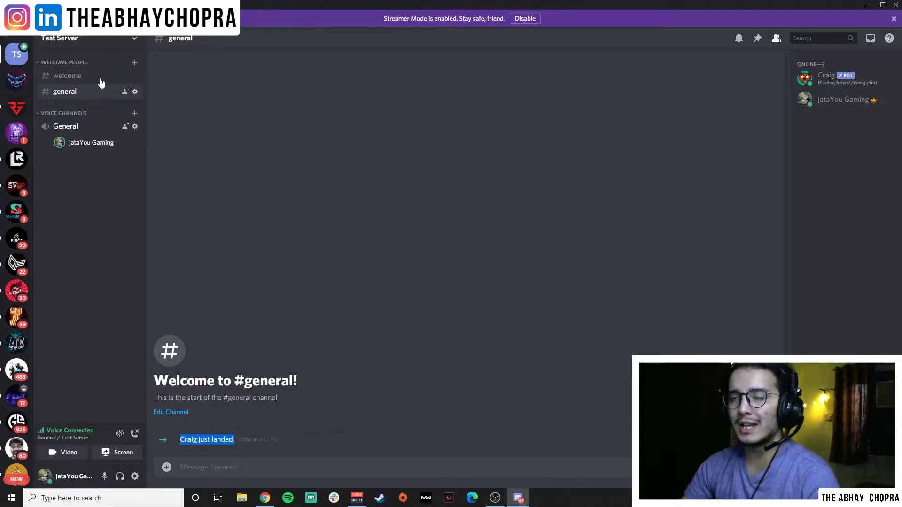
click(224, 465)
key(ctrl+v)
triple_click(227, 466)
triple_click(277, 467)
click(187, 468)
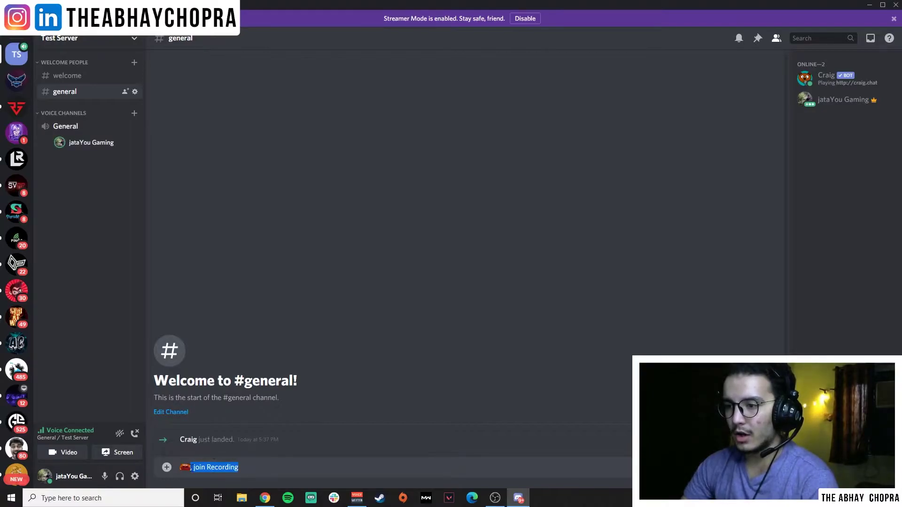
key(ctrl+a)
key(BackSpace)
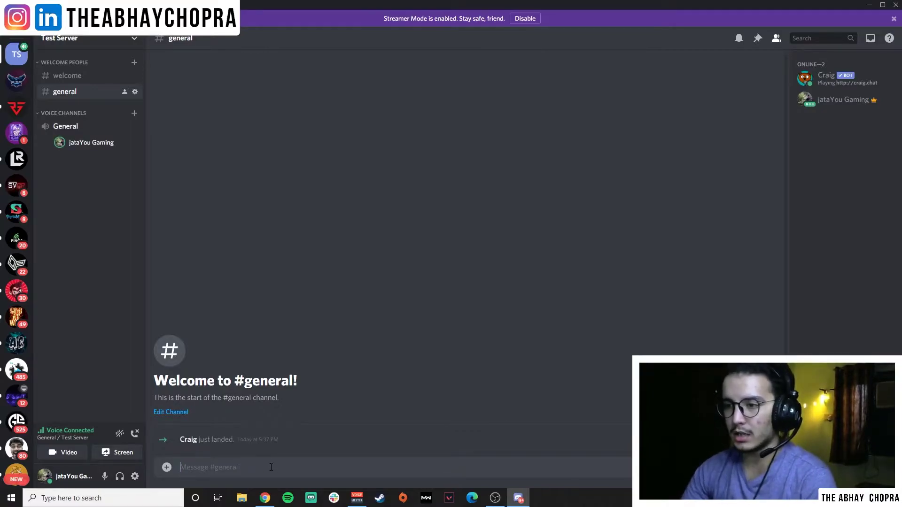
Copy ':craig:, join Recording' from Craig's docs and paste it into the #general message box.
click(264, 499)
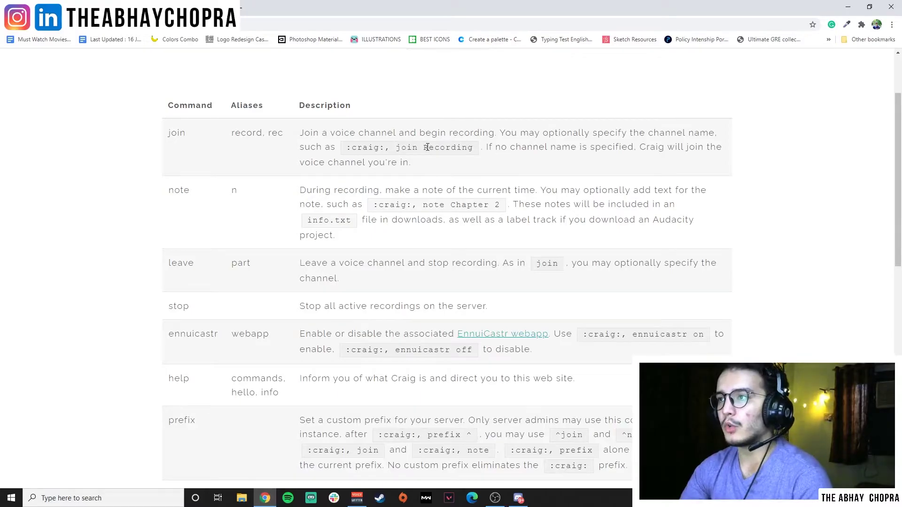
drag(475, 147, 346, 149)
right_click(355, 153)
click(371, 158)
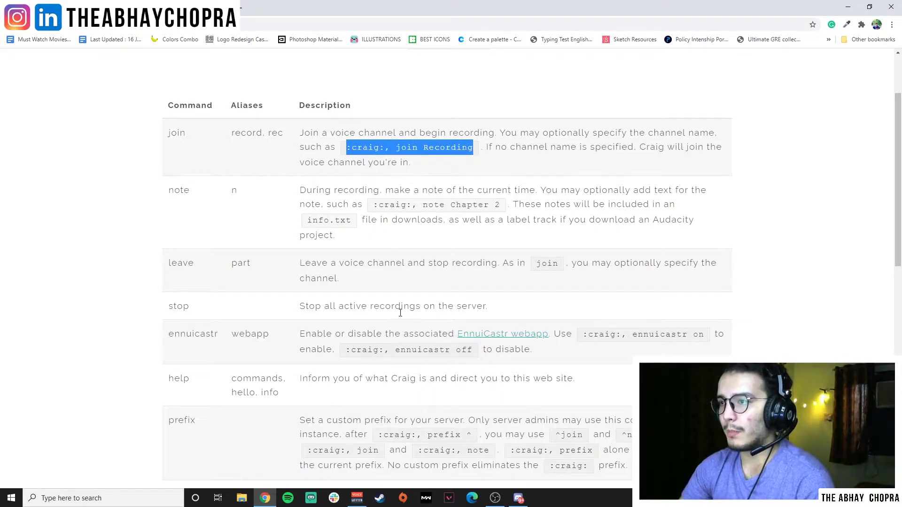
click(519, 499)
key(ctrl+v)
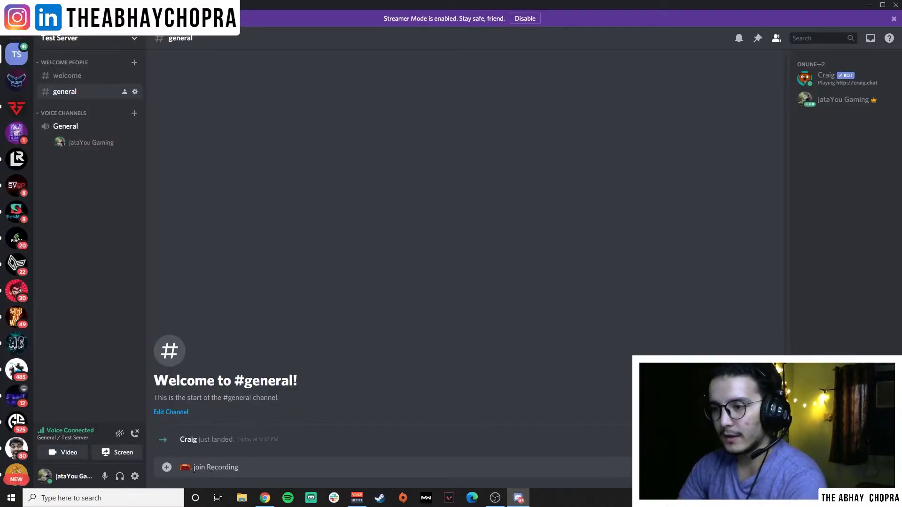
Replace the wrong emoji in the message box with the :craig: emoji suggestion.
key(BackSpace)
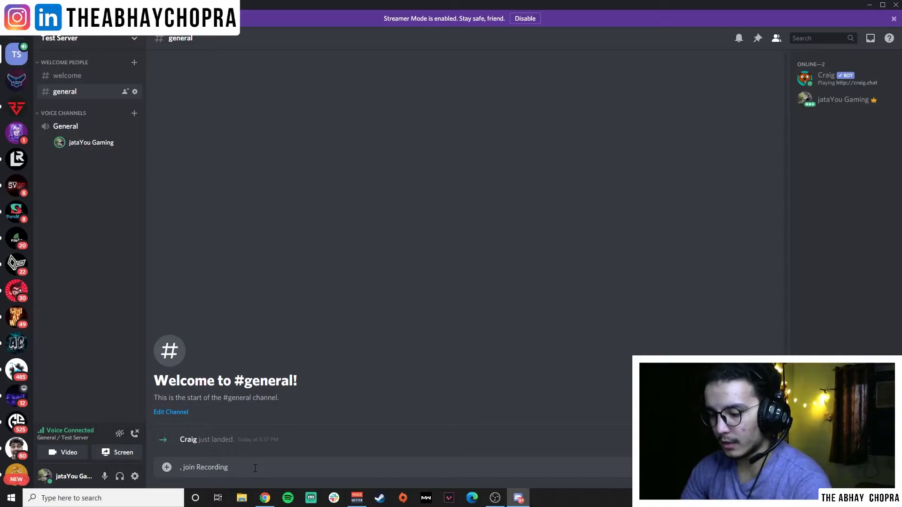
text(:)
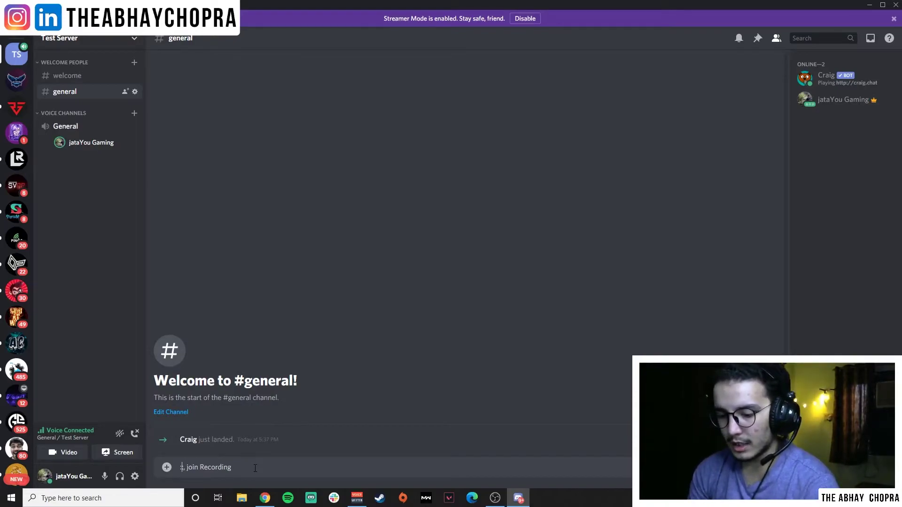
text(cr)
key(Return)
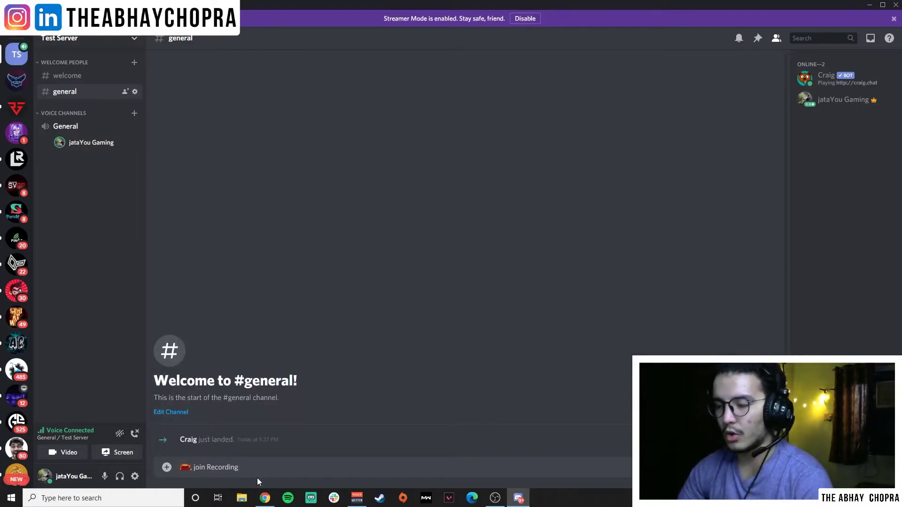
Clear the message box, paste ':craig:, join Recording' and send it in #general.
triple_click(263, 468)
triple_click(265, 464)
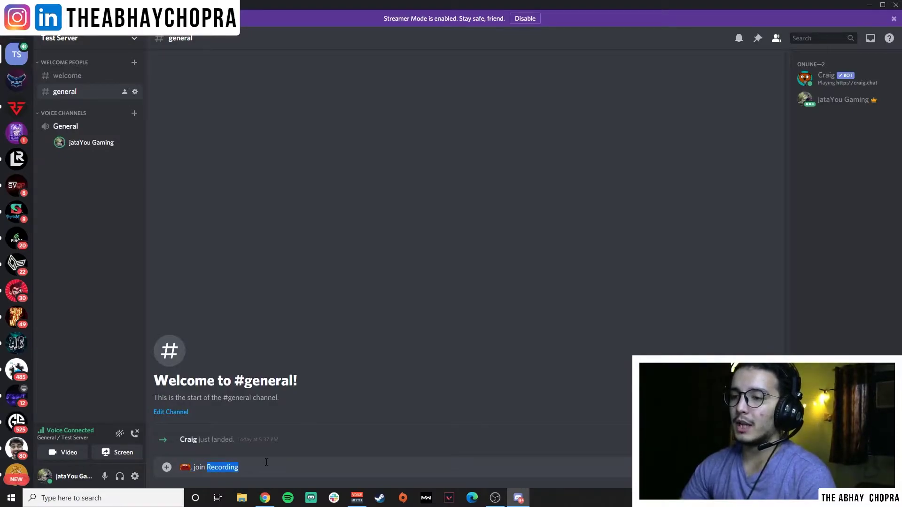
key(BackSpace)
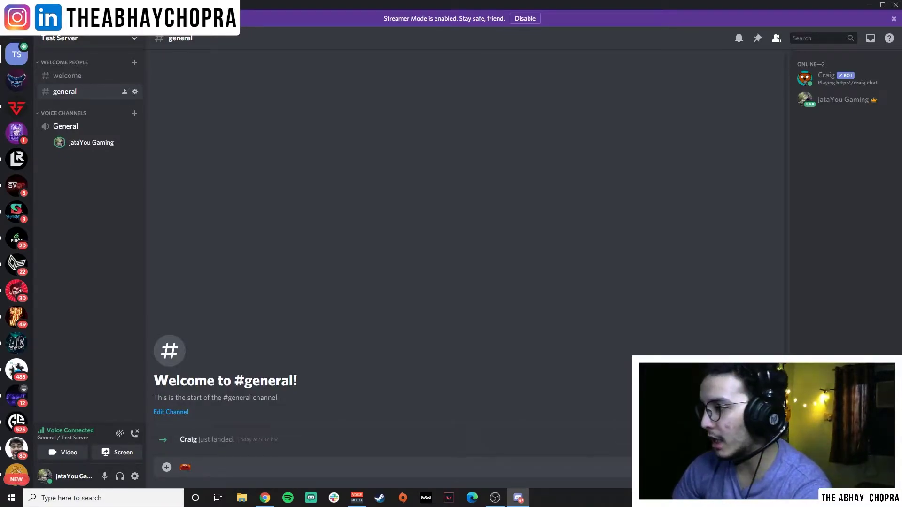
key(ctrl+e)
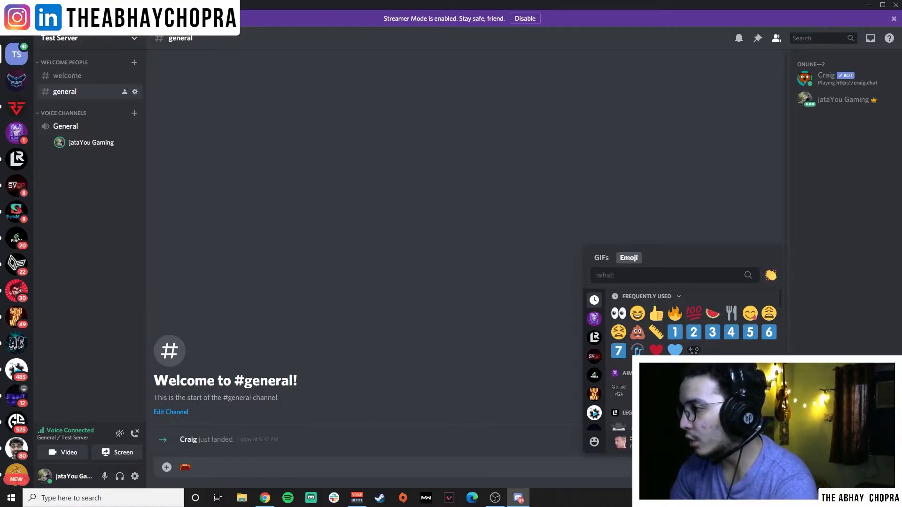
key(Escape)
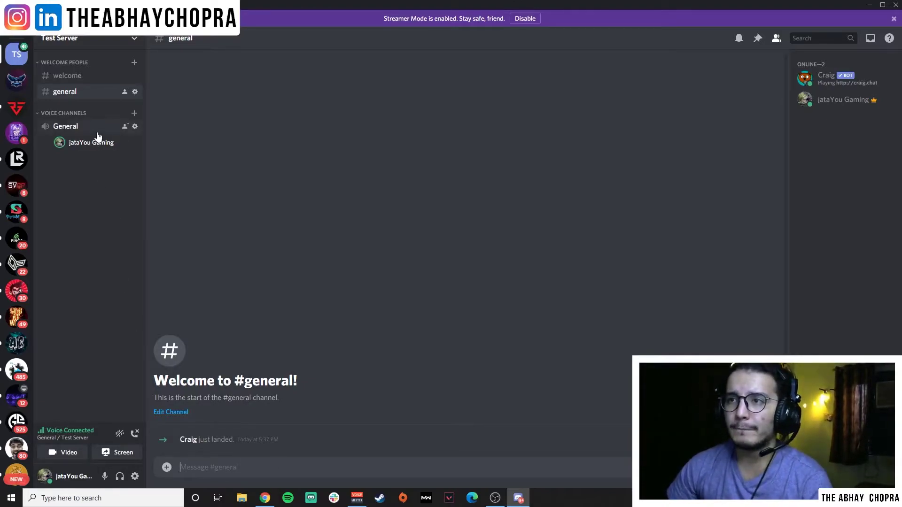
key(ctrl+v)
key(Return)
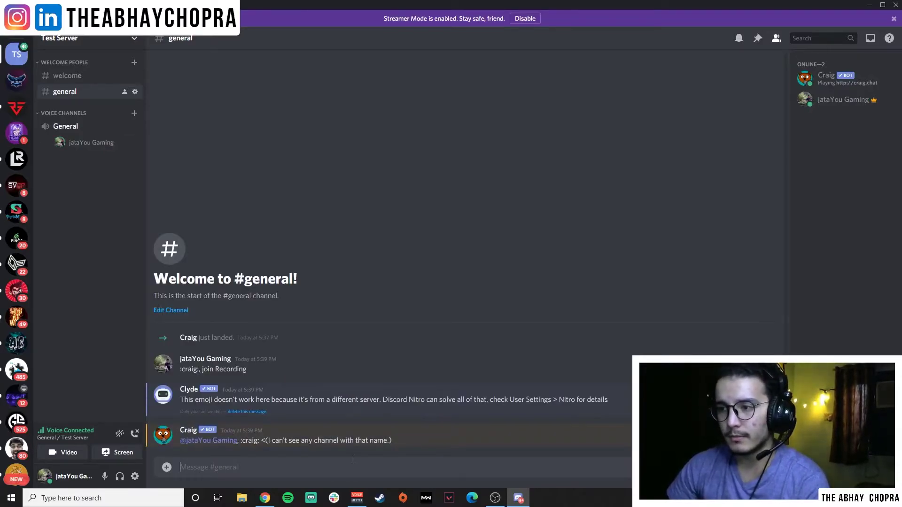
triple_click(257, 442)
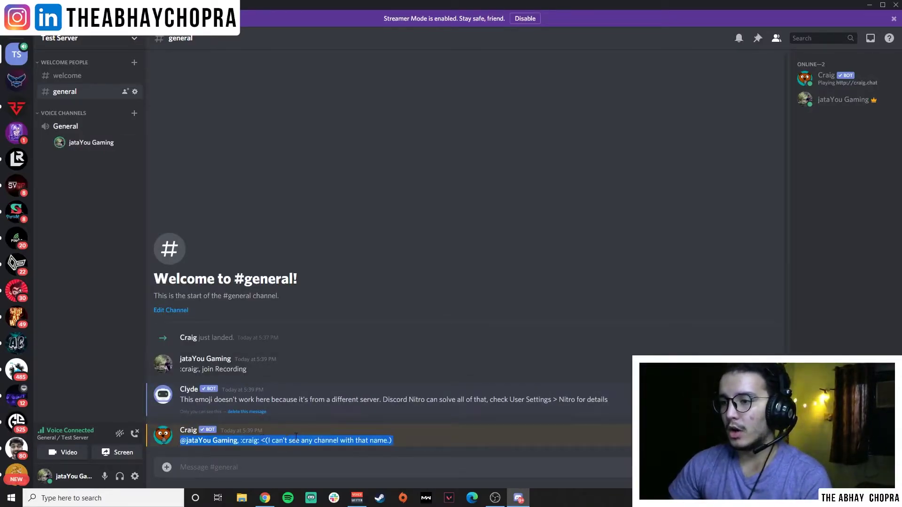
click(256, 445)
drag(261, 439, 241, 440)
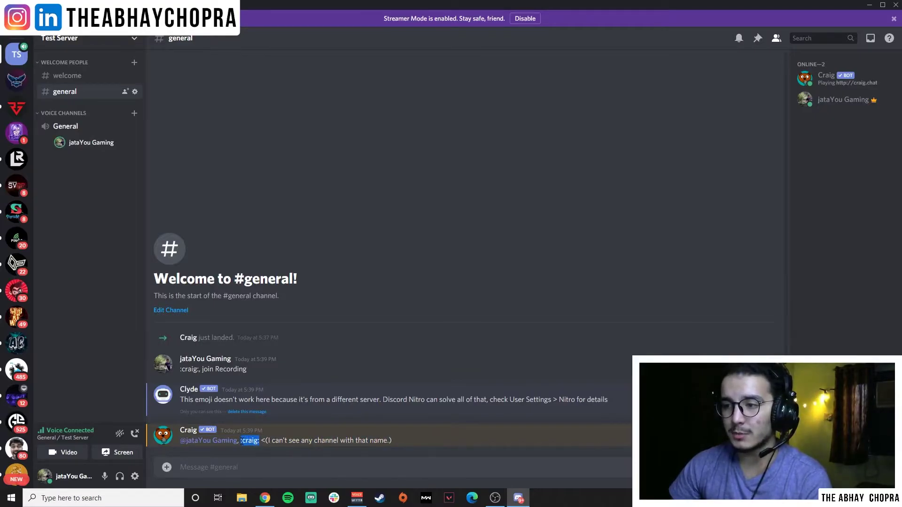
click(277, 440)
drag(300, 441, 378, 441)
click(378, 441)
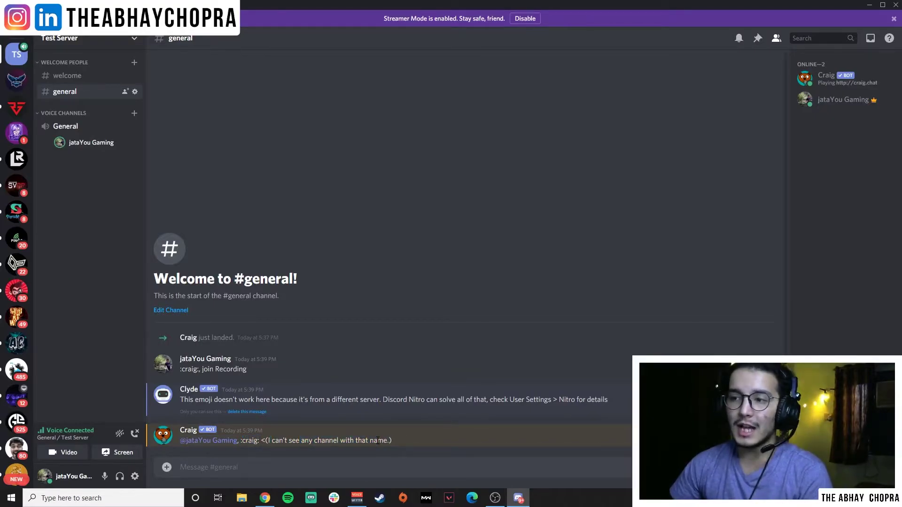
triple_click(247, 398)
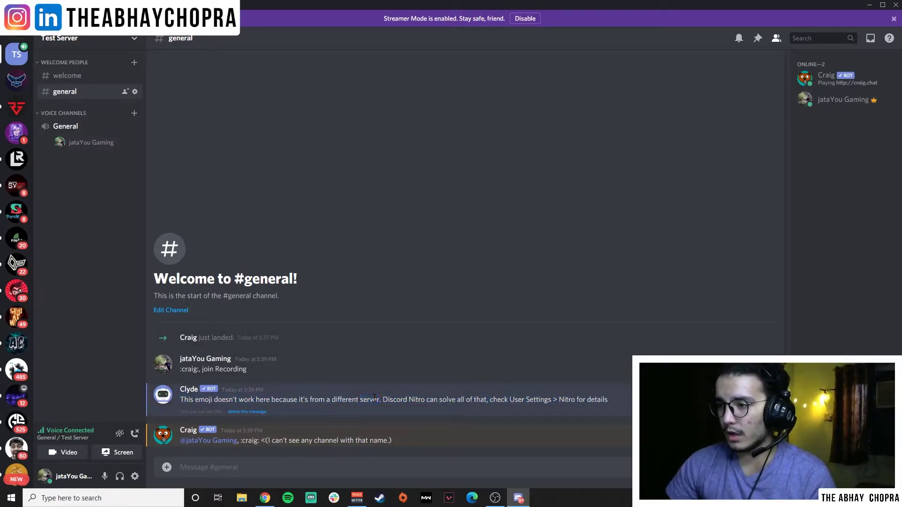
drag(246, 371, 180, 371)
click(186, 273)
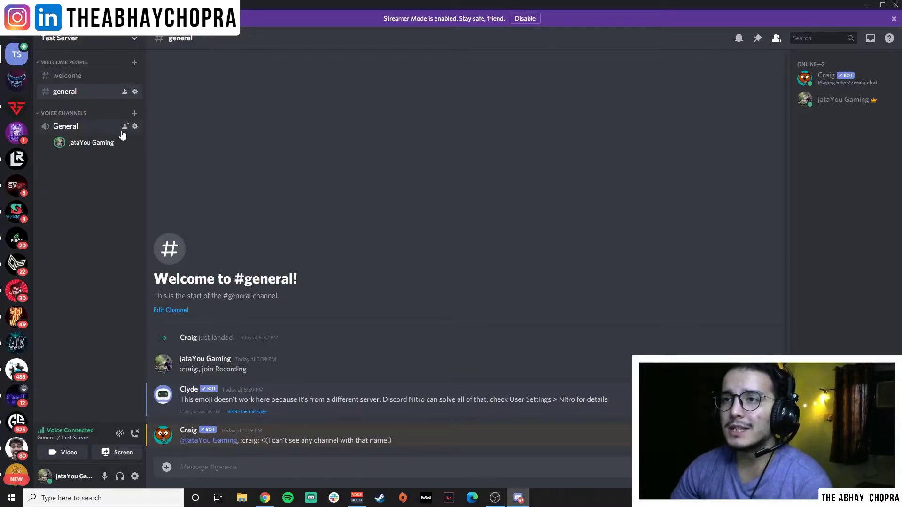
Open the General voice call, dismiss the invite dialog, and disconnect from voice.
click(87, 126)
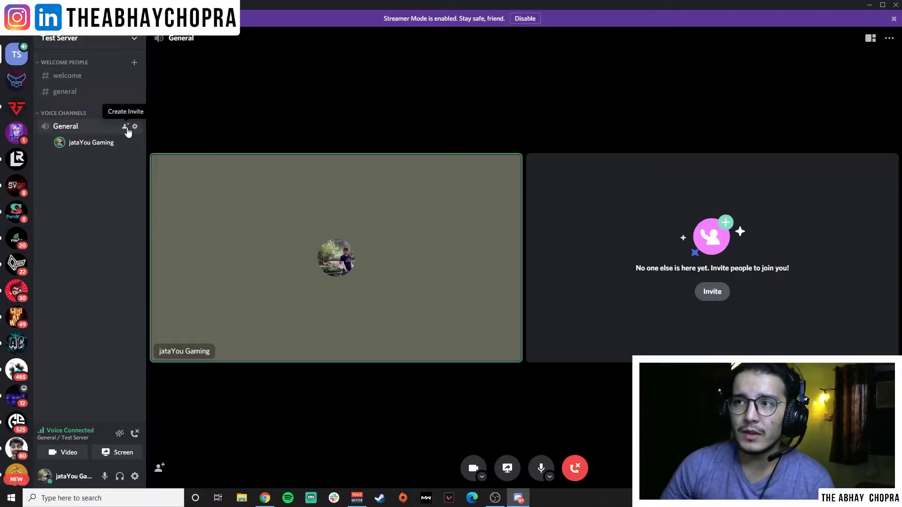
click(125, 127)
click(539, 162)
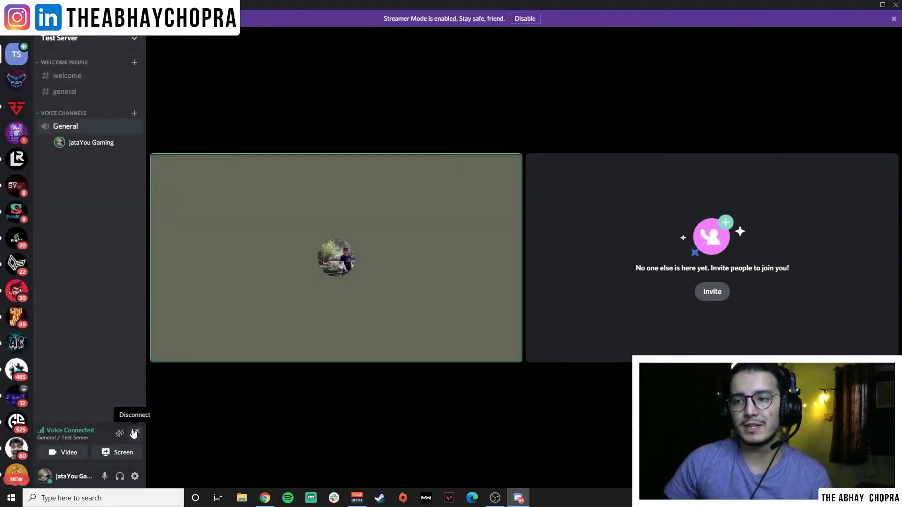
click(134, 433)
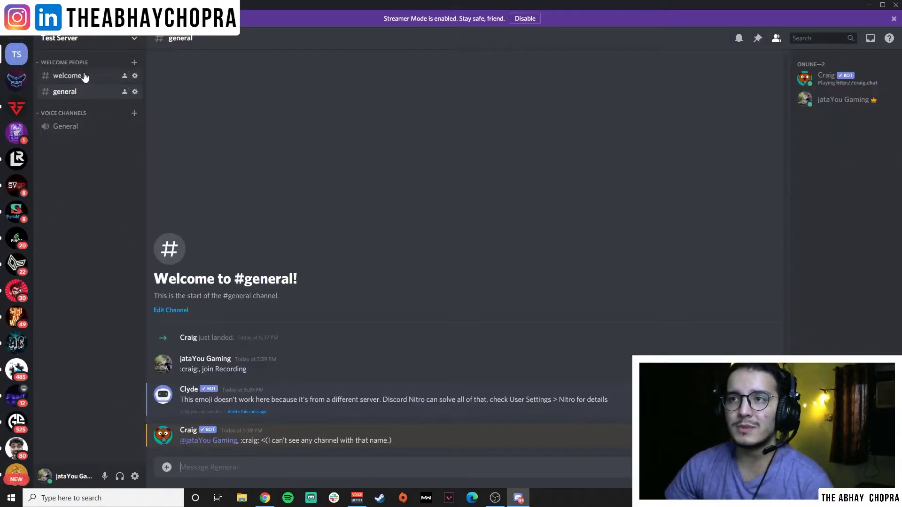
Go to #welcome, collapse the Welcome People category and bring up its options.
click(85, 77)
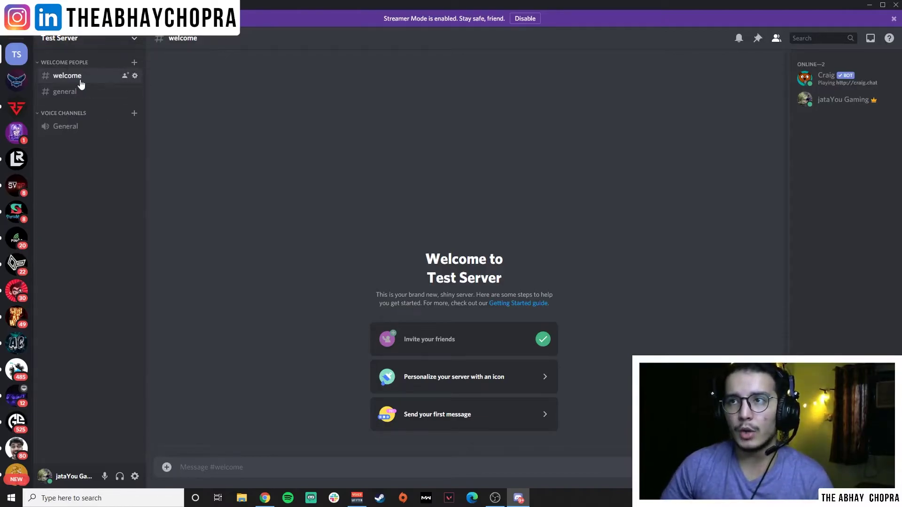
click(80, 63)
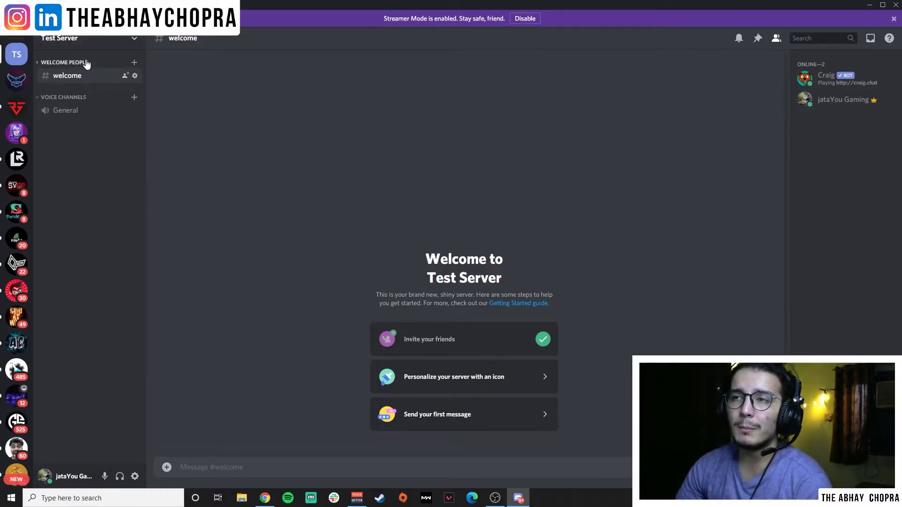
right_click(87, 62)
Look for an Admins role in Welcome People's permissions, find none, and close the settings.
click(137, 125)
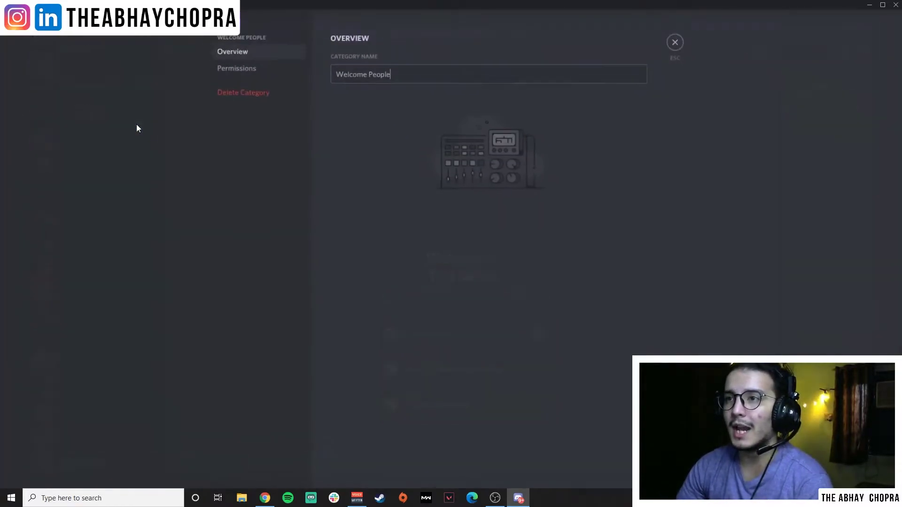
click(275, 71)
click(404, 41)
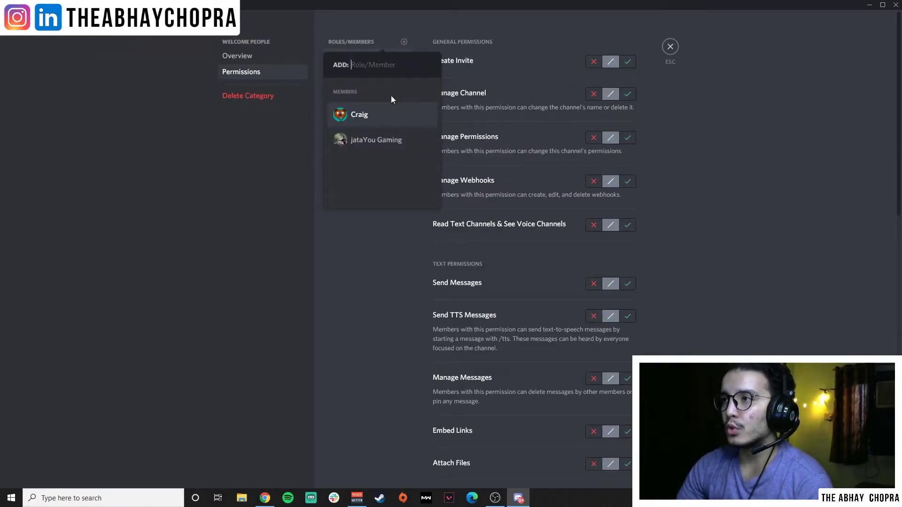
text(Admi)
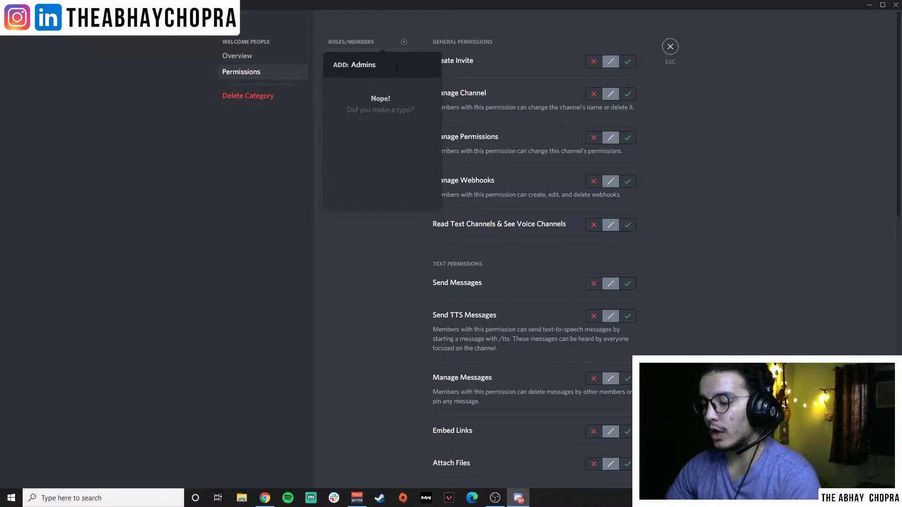
click(410, 283)
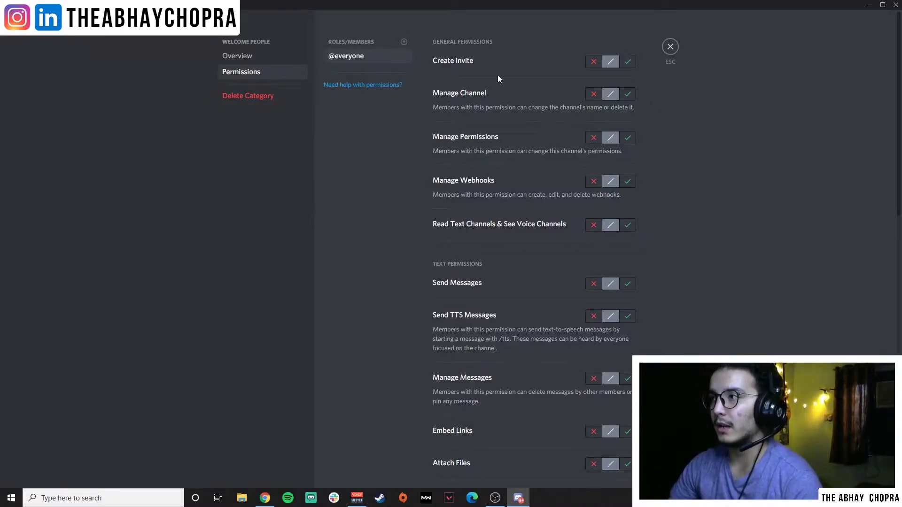
click(670, 46)
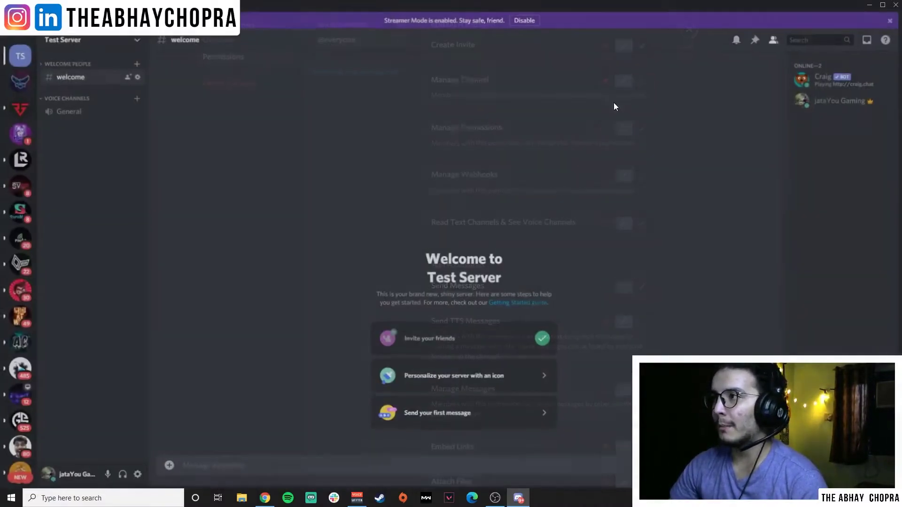
Create a new server role named Admins in Server Settings > Roles.
click(78, 38)
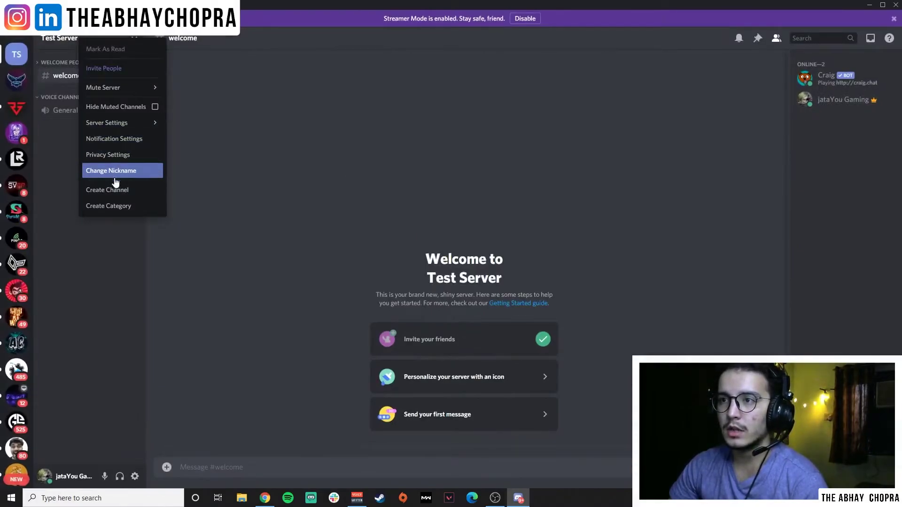
mouse_move(119, 124)
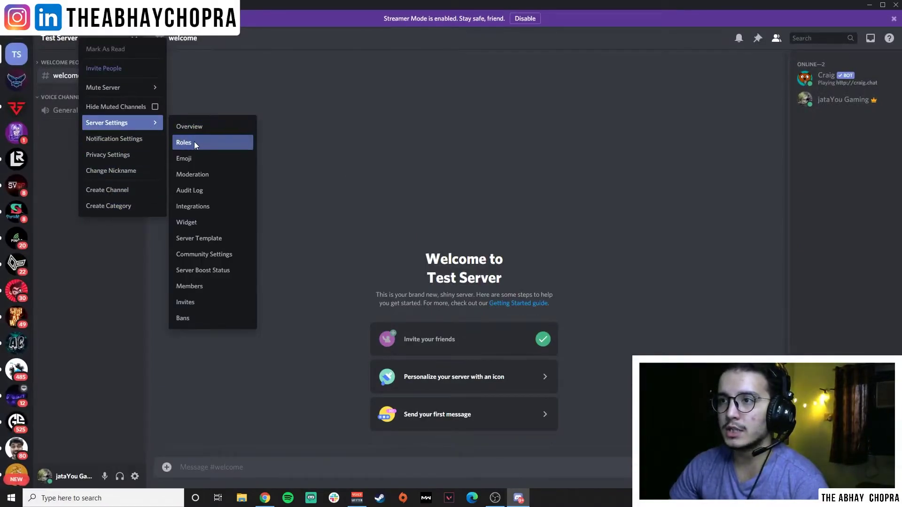
click(193, 142)
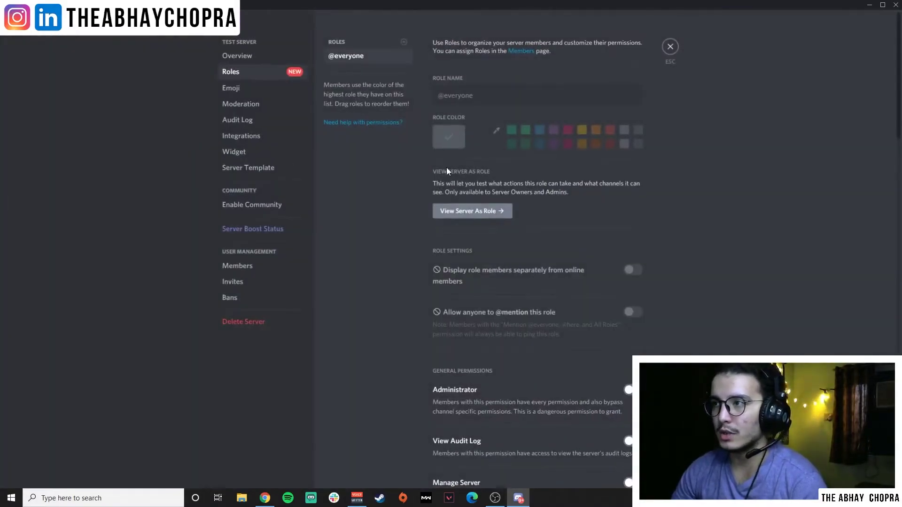
click(404, 42)
triple_click(485, 96)
text(Admins)
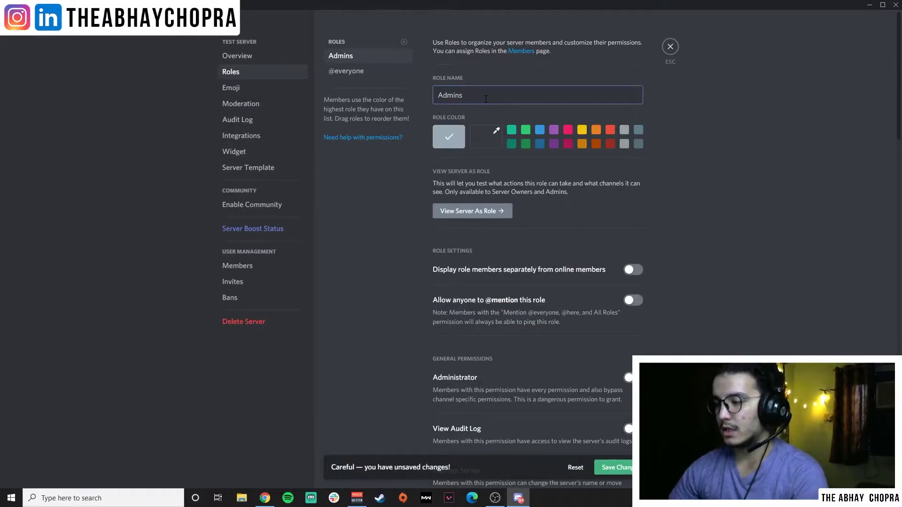
click(754, 162)
Make Admins displayed separately and mentionable, with Administrator, audit log, server, roles, channels, kick and ban permissions.
click(634, 270)
click(636, 300)
scroll(641, 292, down, 2)
click(639, 285)
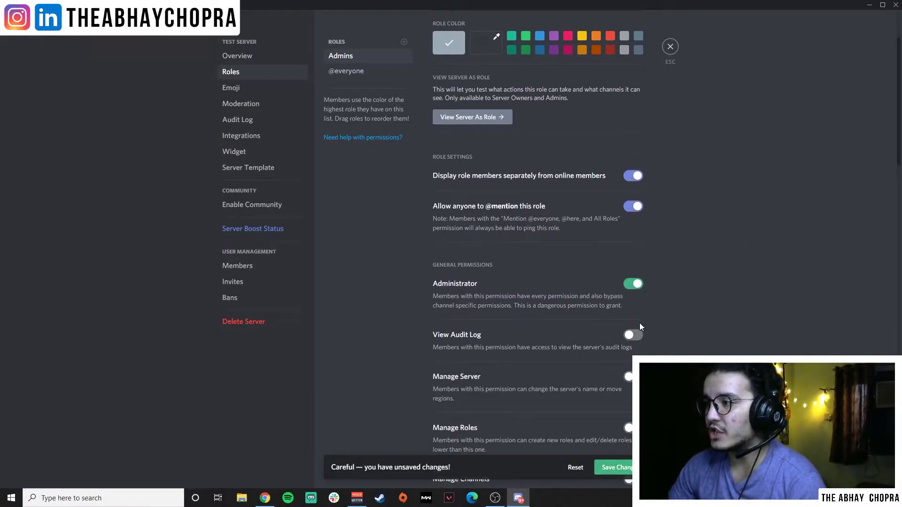
click(635, 335)
click(630, 377)
scroll(635, 329, down, 3)
click(633, 287)
click(630, 339)
click(629, 389)
click(629, 420)
Enable nicknames, emojis, webhooks, TTS, message management, mute, deafen, move members and Priority Speaker for Admins.
scroll(629, 419, down, 4)
click(631, 334)
click(629, 377)
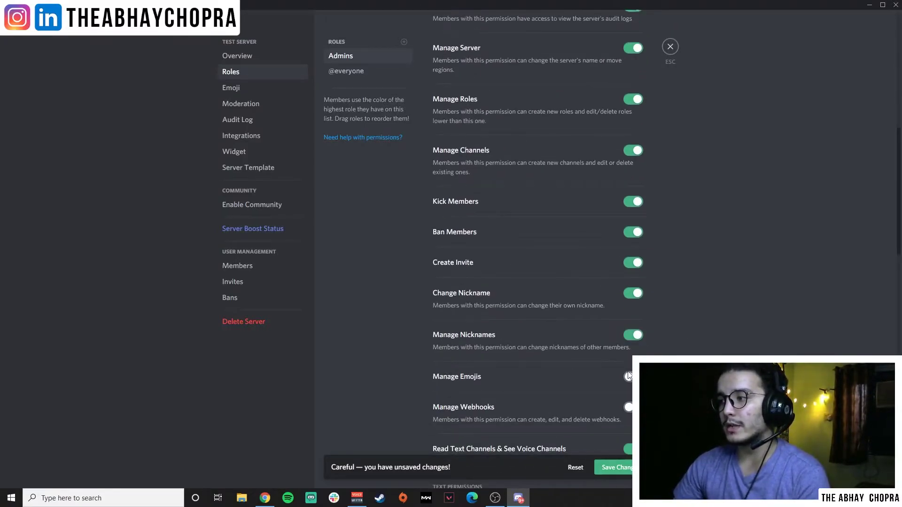
click(629, 408)
scroll(630, 407, down, 5)
click(631, 302)
click(629, 363)
scroll(689, 329, down, 10)
click(631, 337)
click(629, 368)
click(629, 398)
scroll(693, 346, down, 3)
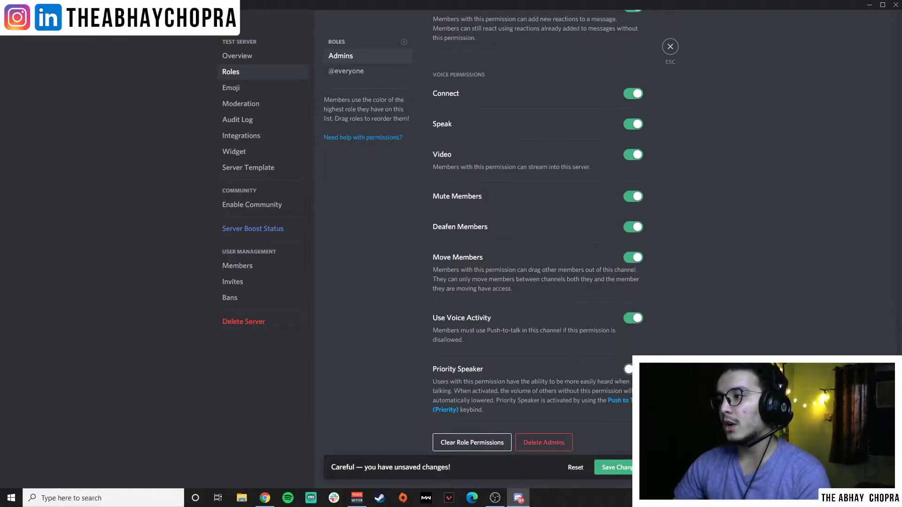
click(628, 369)
click(627, 466)
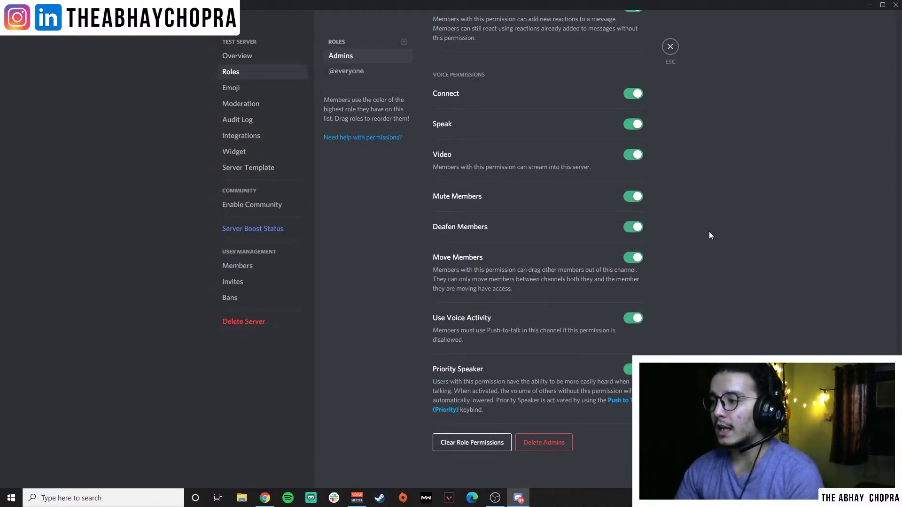
click(373, 71)
scroll(594, 280, up, 15)
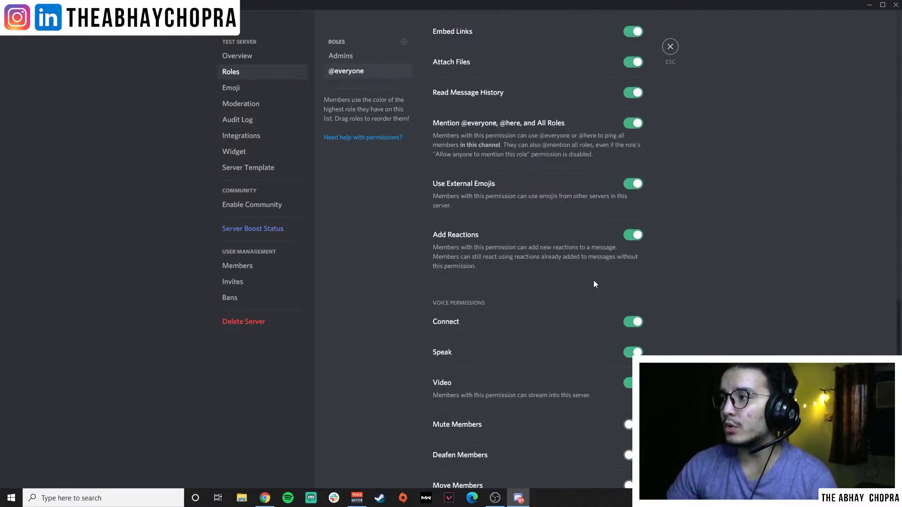
scroll(652, 245, up, 10)
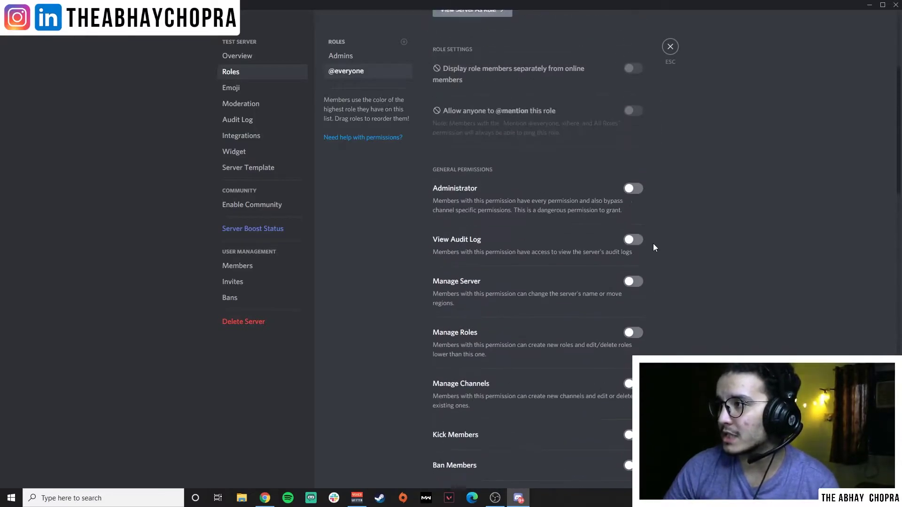
click(357, 56)
scroll(603, 230, down, 20)
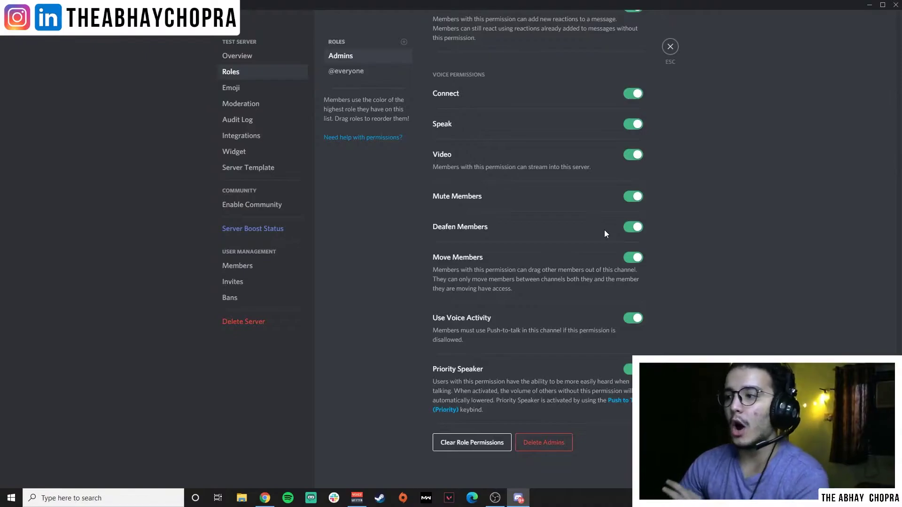
click(674, 48)
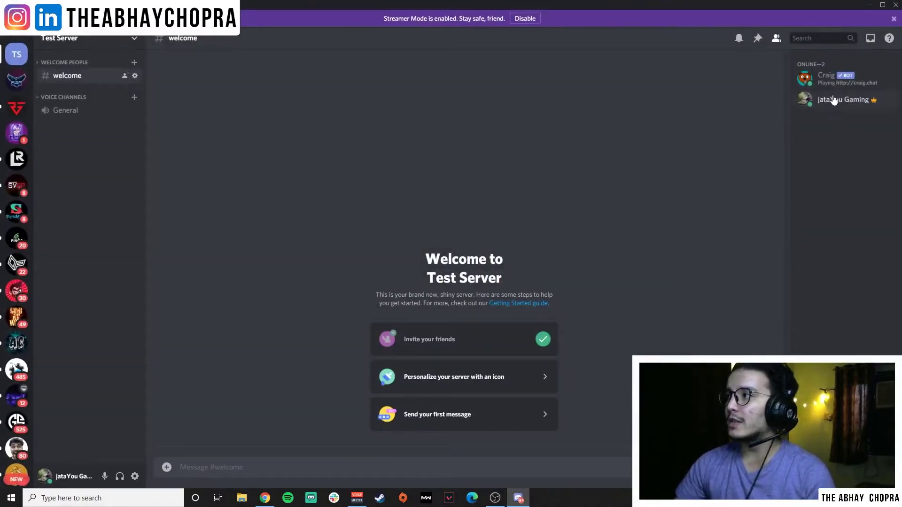
Assign the Admins role to the server owner's account from the member list.
right_click(834, 98)
mouse_move(799, 193)
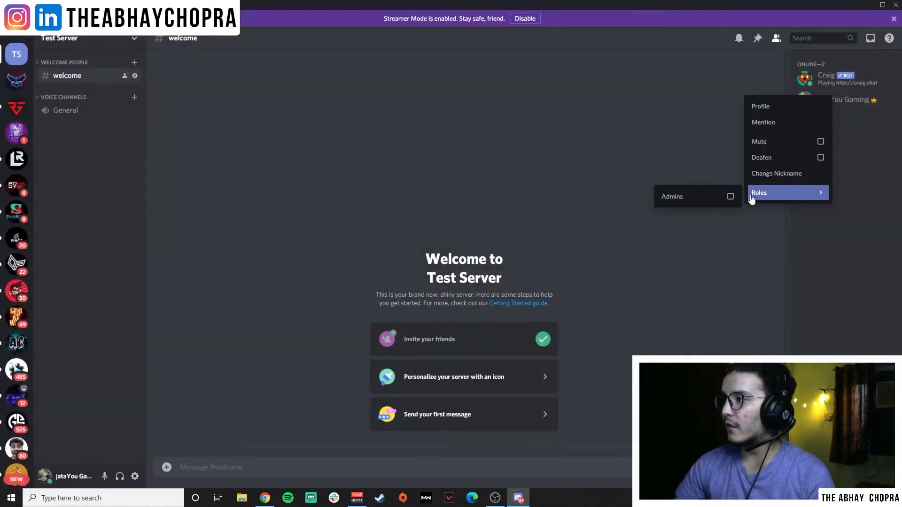
click(703, 198)
click(729, 299)
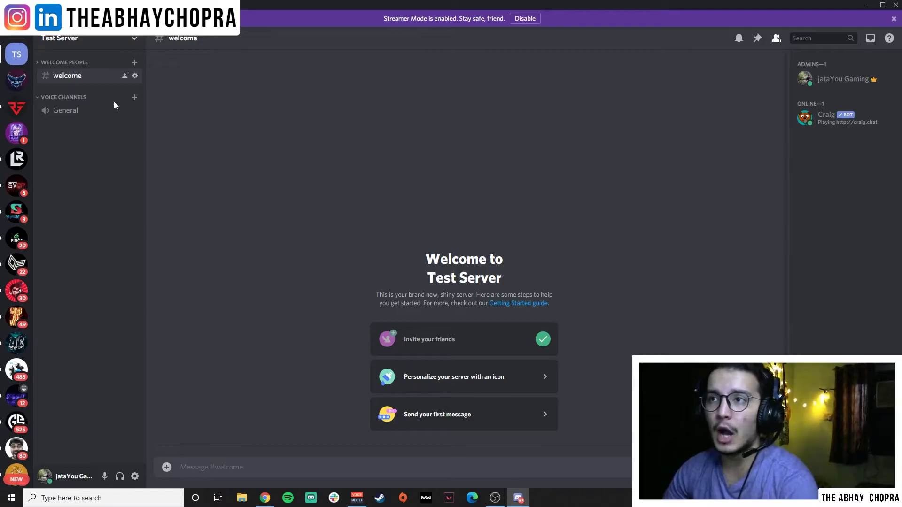
Add an Admins role override to the Welcome People category's permissions.
right_click(91, 63)
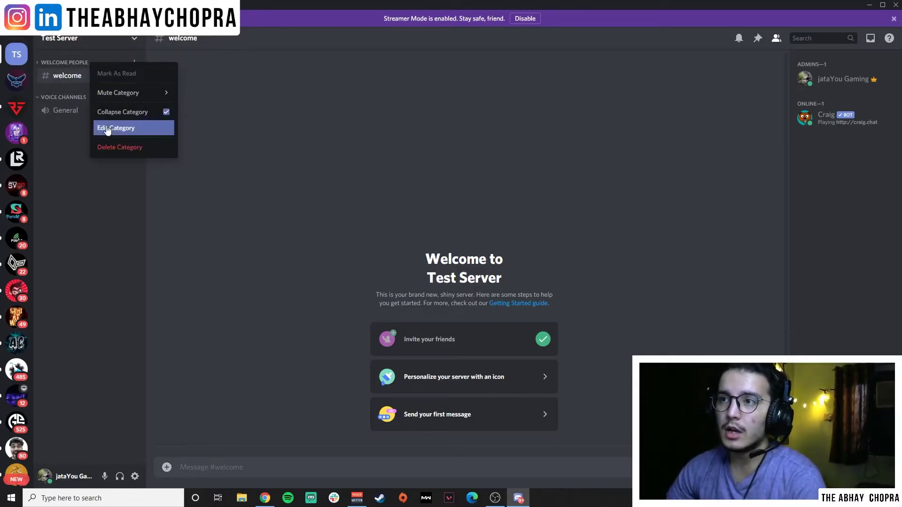
click(107, 130)
click(292, 75)
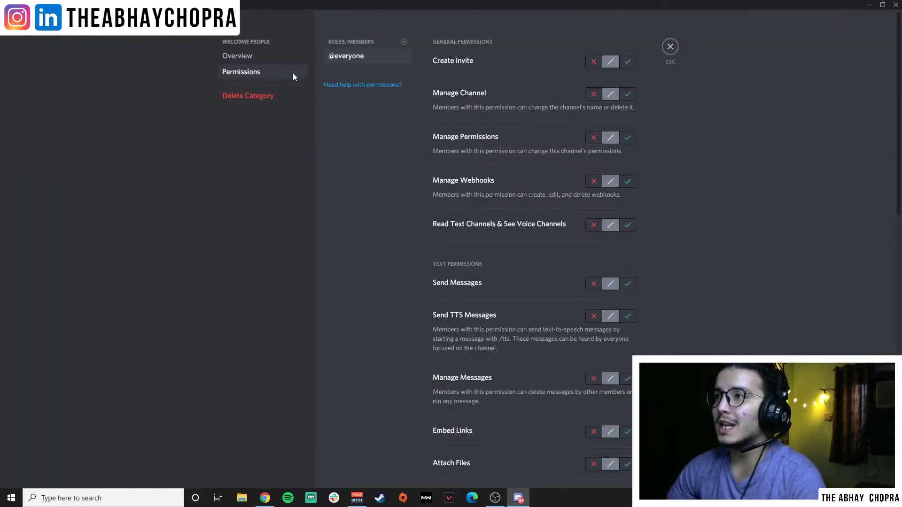
click(404, 42)
click(370, 121)
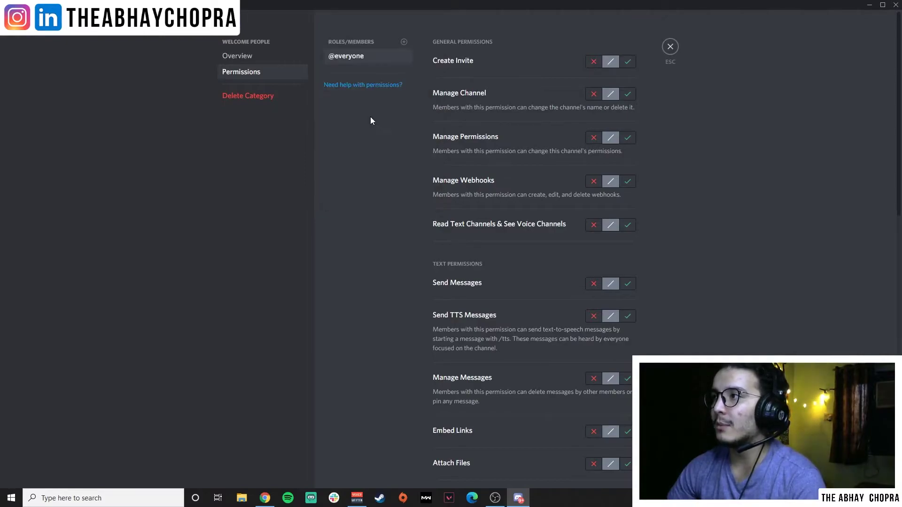
Allow Admins Create Invite, Manage Channel, Manage Permissions, Manage Webhooks, viewing channels and TTS.
click(628, 63)
click(628, 94)
click(627, 138)
click(628, 181)
click(628, 226)
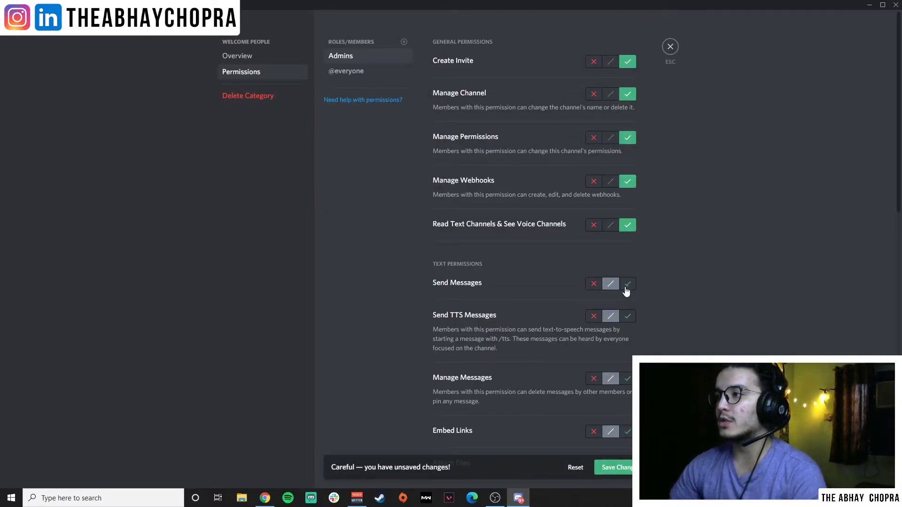
click(628, 316)
scroll(630, 334, down, 6)
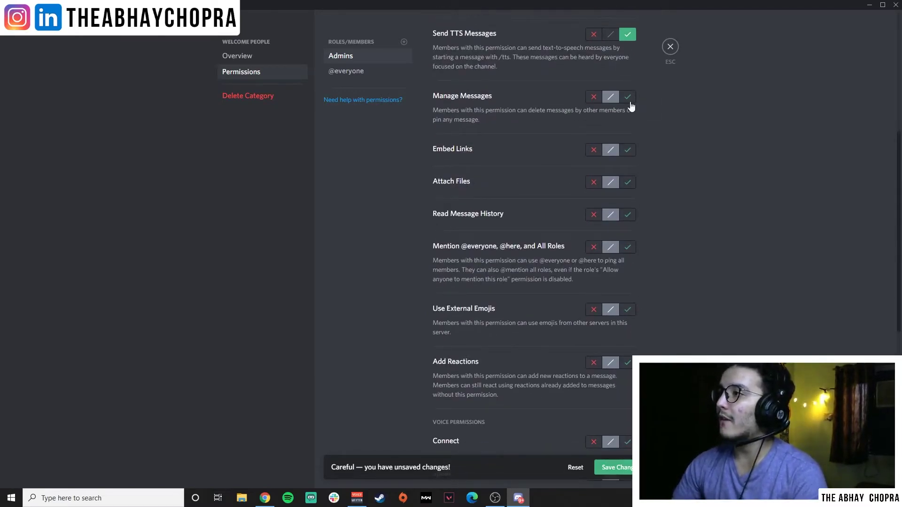
Allow Admins Manage Messages, Embed Links, Attach Files, message history, mentioning everyone, external emojis and reactions.
click(628, 97)
click(627, 150)
click(628, 182)
click(628, 215)
click(628, 247)
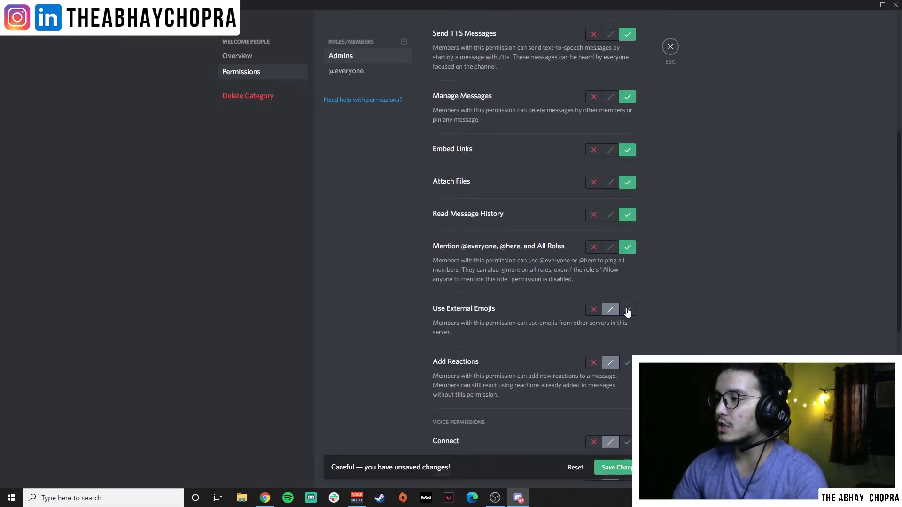
click(628, 310)
click(628, 362)
scroll(632, 329, down, 4)
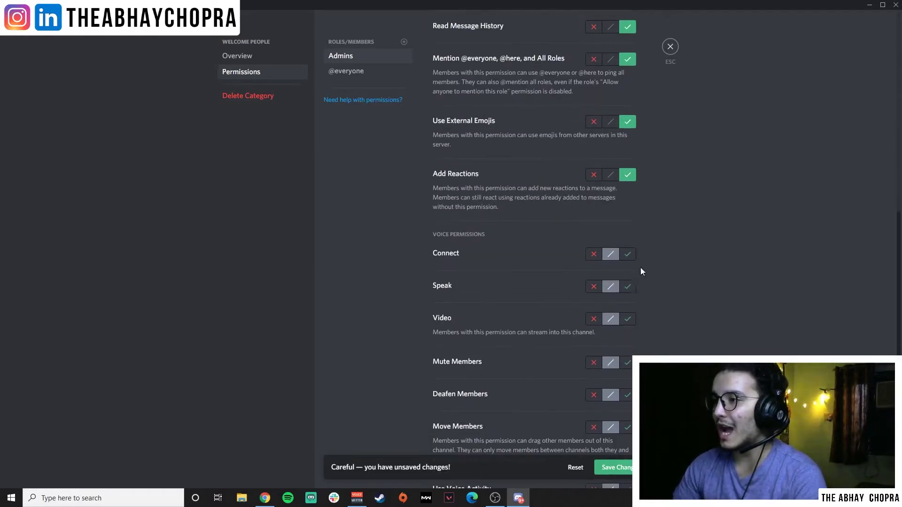
Allow Admins every voice permission, Connect through Priority Speaker, and save the overrides.
click(628, 254)
click(627, 287)
click(628, 319)
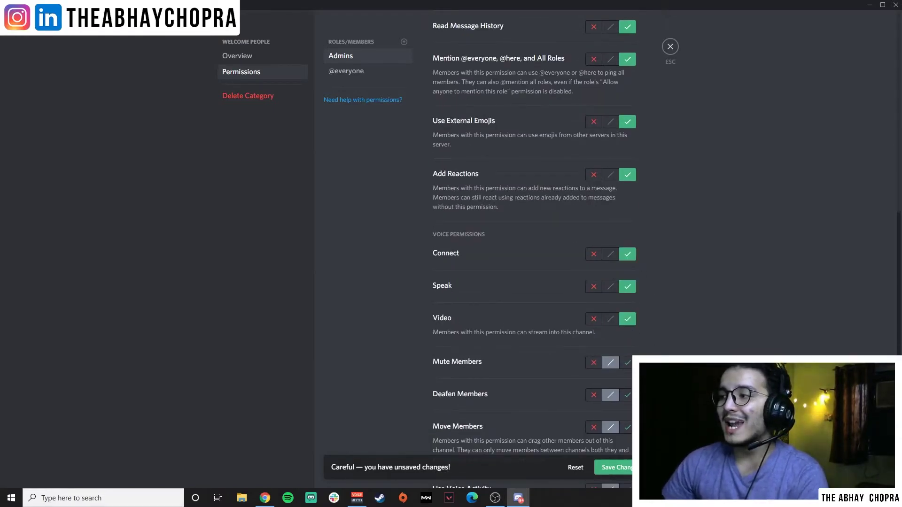
click(627, 362)
click(627, 395)
click(628, 427)
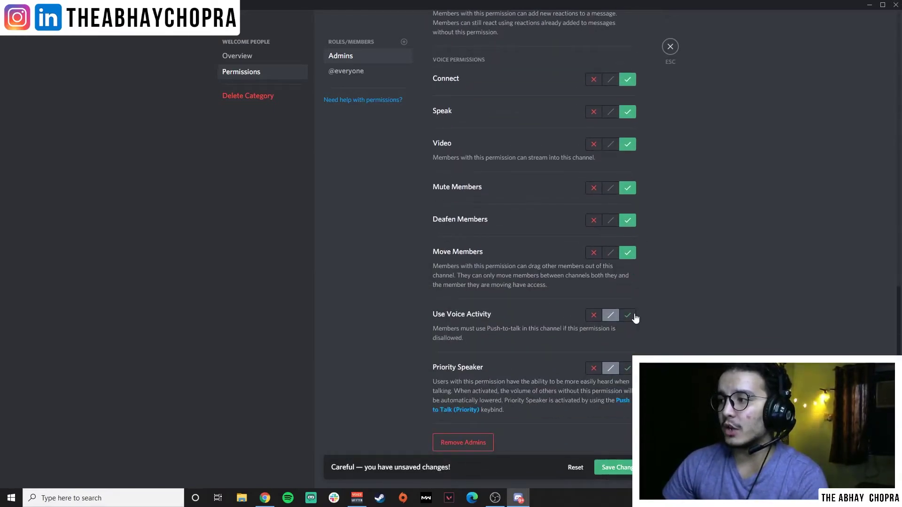
click(627, 315)
click(627, 369)
click(627, 467)
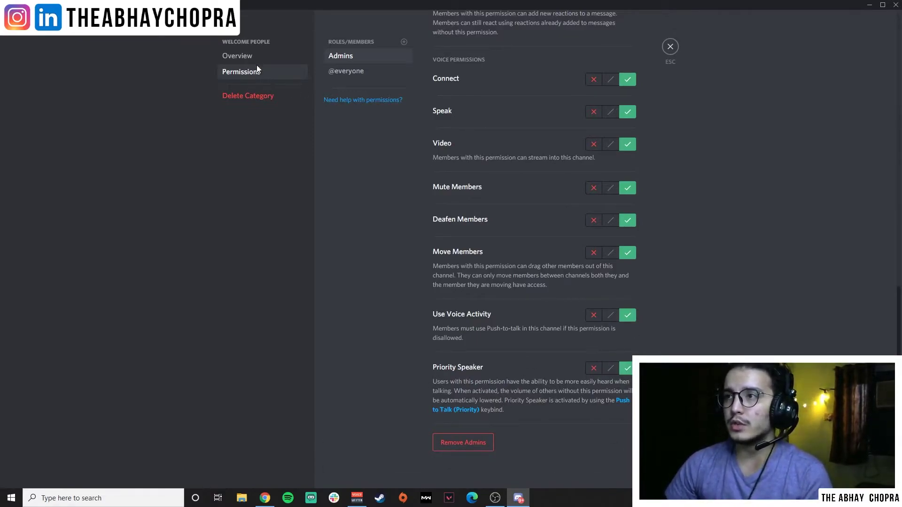
click(347, 71)
scroll(652, 233, up, 10)
scroll(652, 233, up, 2)
click(593, 61)
click(594, 94)
click(594, 137)
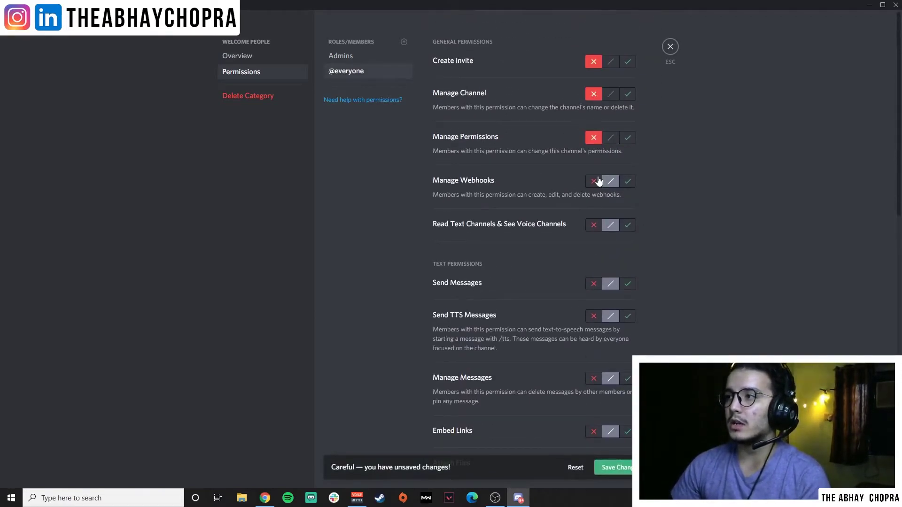
click(595, 181)
click(595, 226)
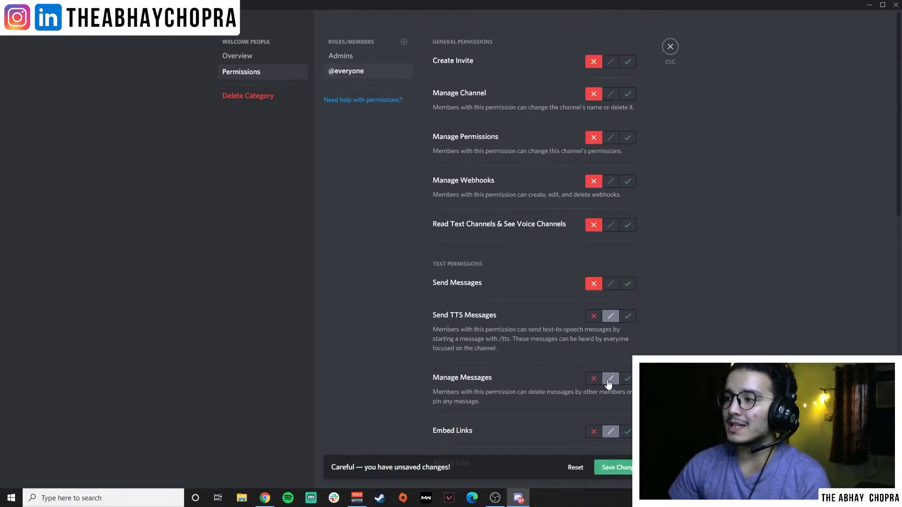
click(593, 379)
click(594, 431)
click(594, 316)
scroll(680, 296, down, 5)
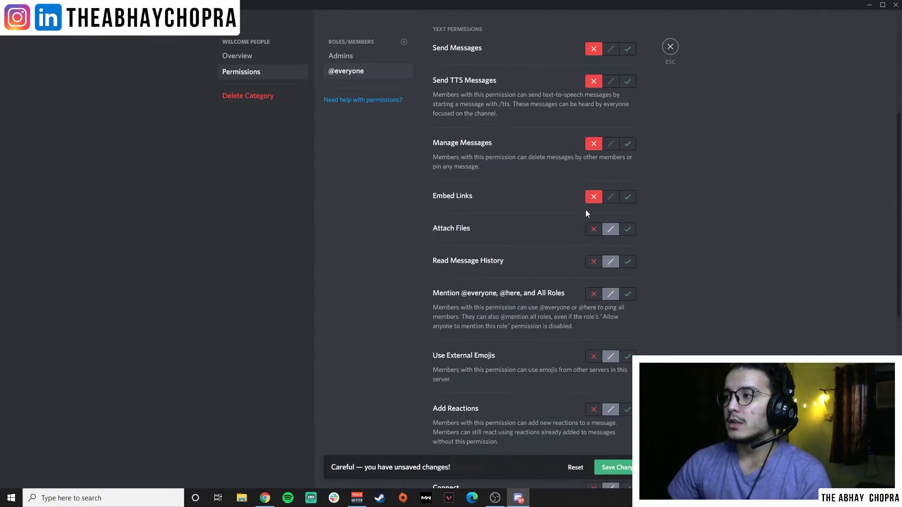
click(593, 229)
click(593, 261)
click(594, 294)
scroll(596, 296, down, 2)
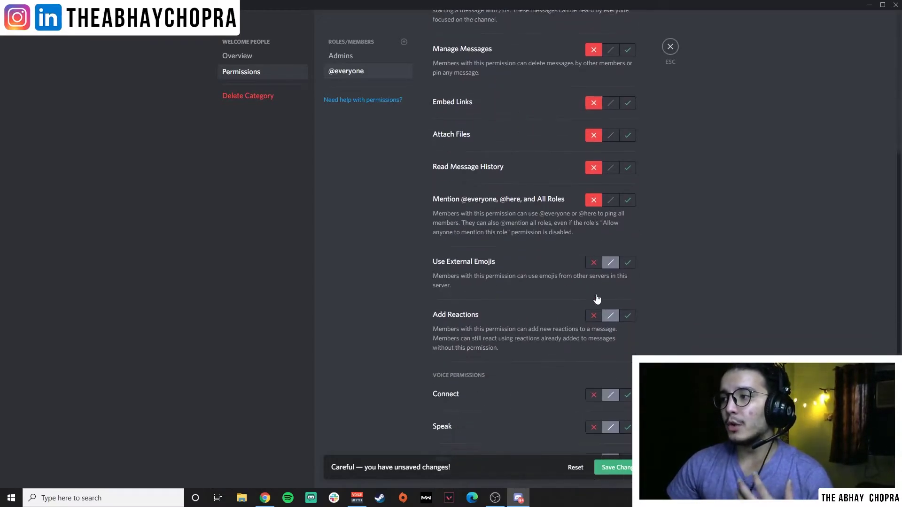
click(593, 262)
click(593, 315)
scroll(594, 320, down, 4)
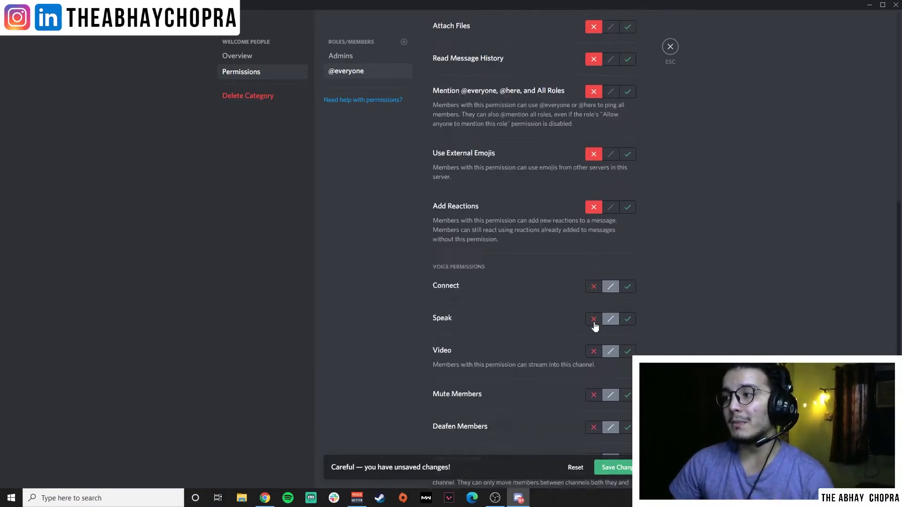
click(591, 207)
click(593, 239)
click(593, 272)
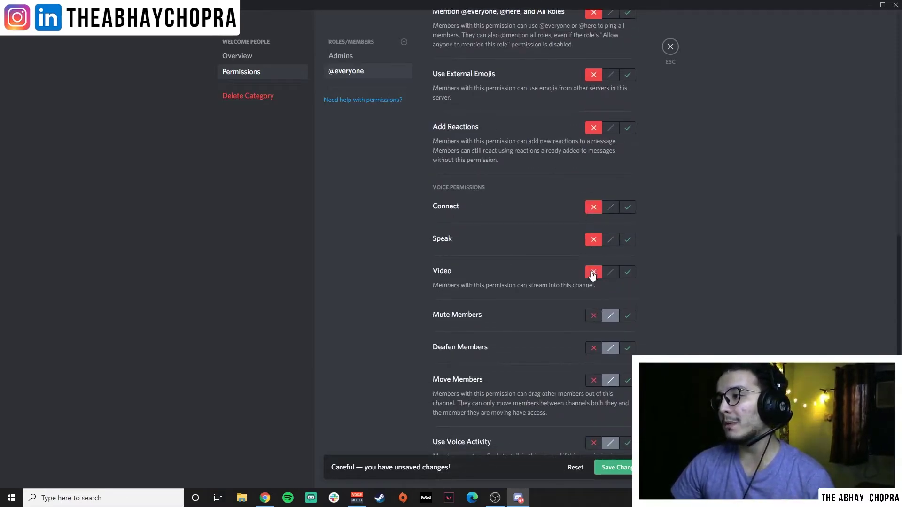
click(593, 315)
click(593, 348)
click(594, 380)
scroll(592, 381, down, 2)
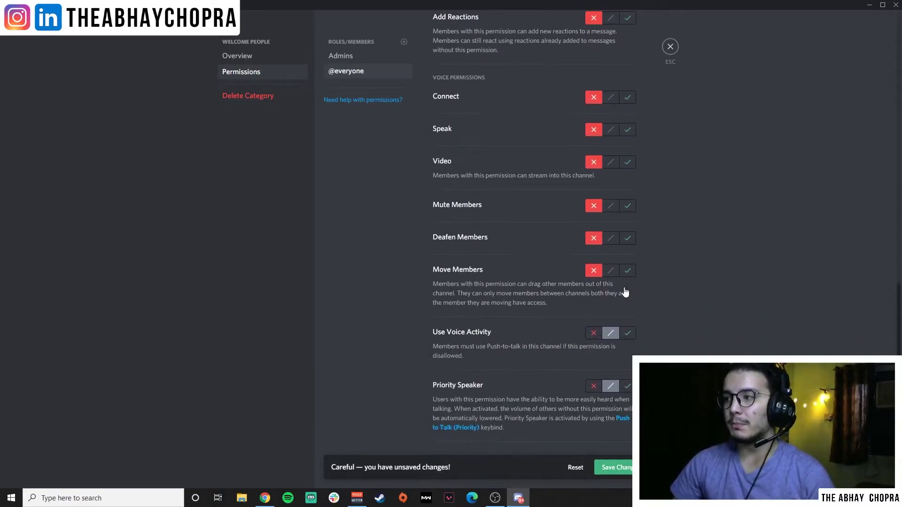
click(594, 332)
click(593, 386)
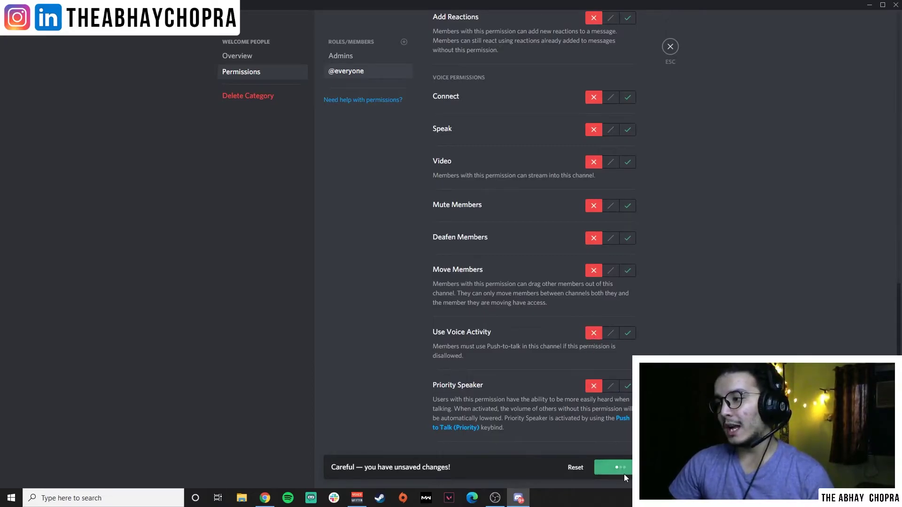
click(395, 57)
scroll(537, 113, up, 5)
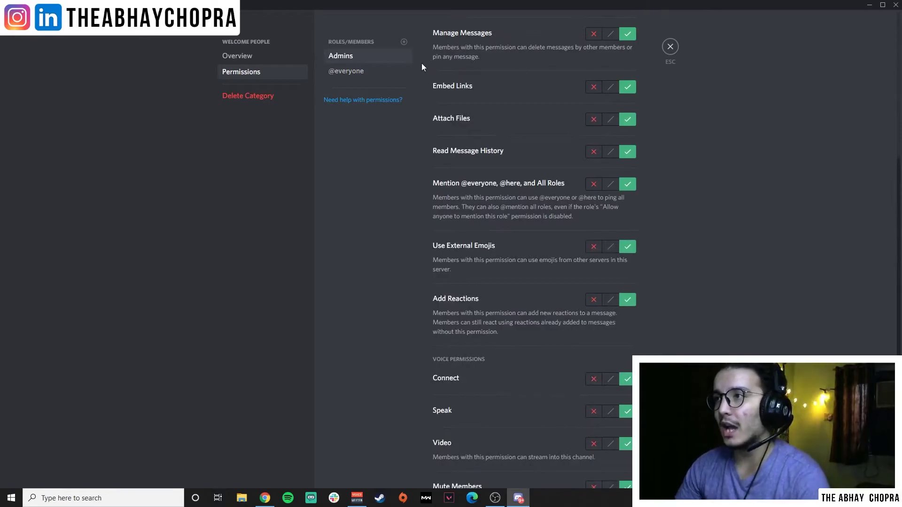
click(346, 71)
scroll(598, 166, up, 5)
Expand Welcome People, then inspect and close the Voice Channels category's permission settings.
click(671, 47)
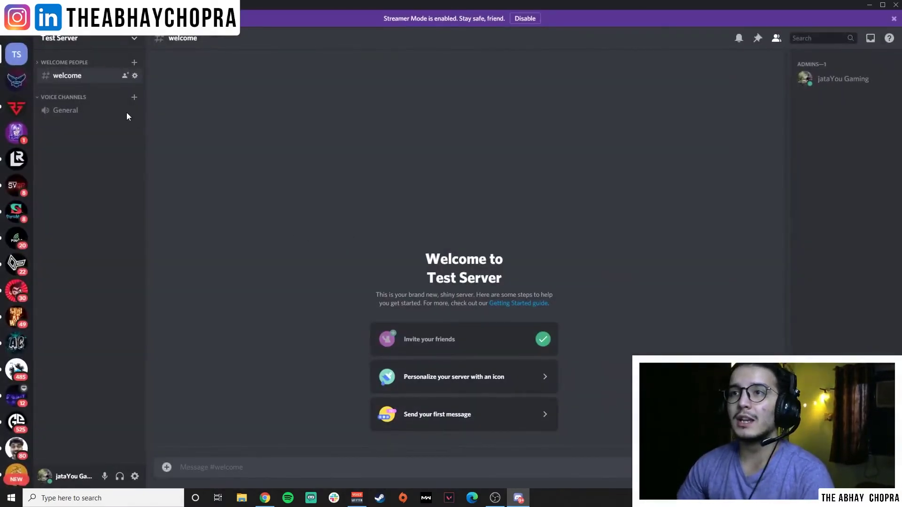
click(47, 63)
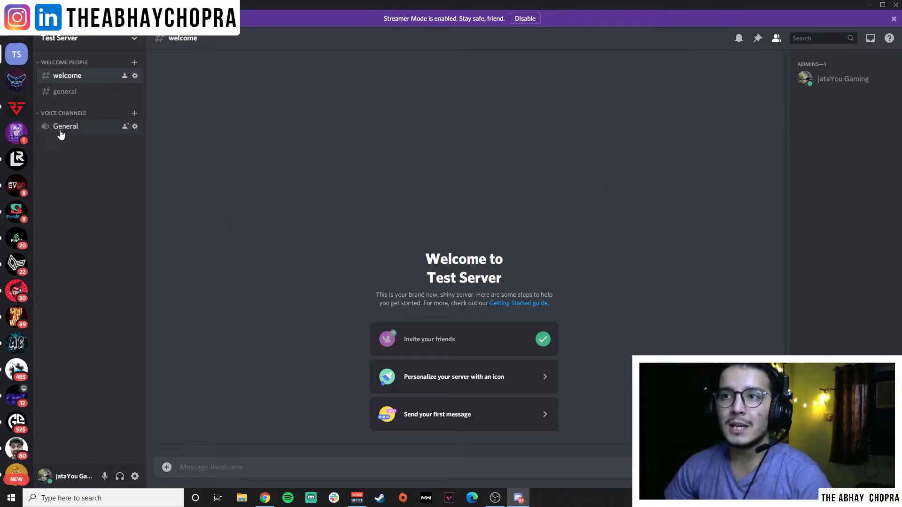
right_click(68, 114)
click(137, 181)
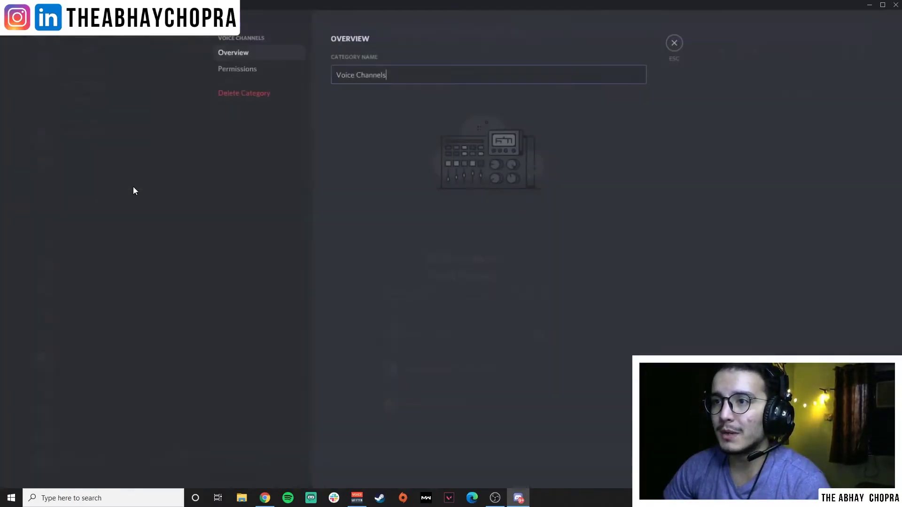
click(277, 72)
scroll(517, 237, down, 10)
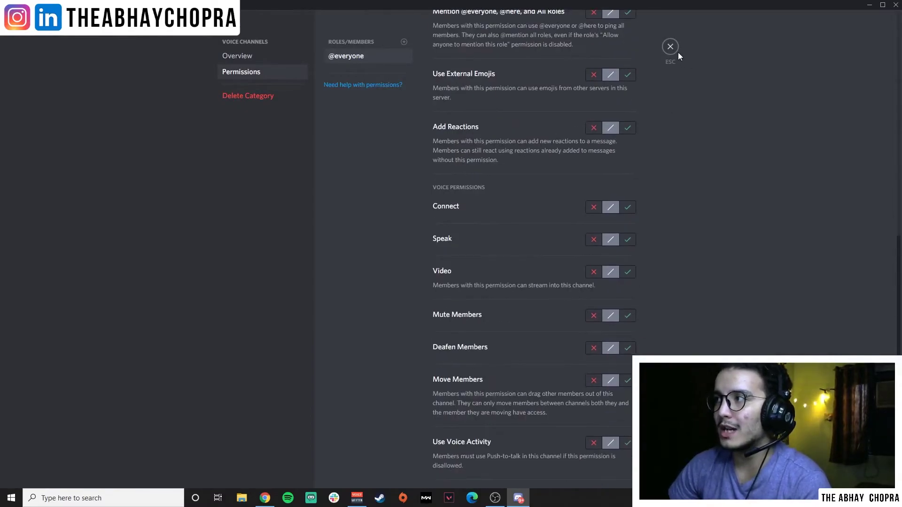
click(671, 46)
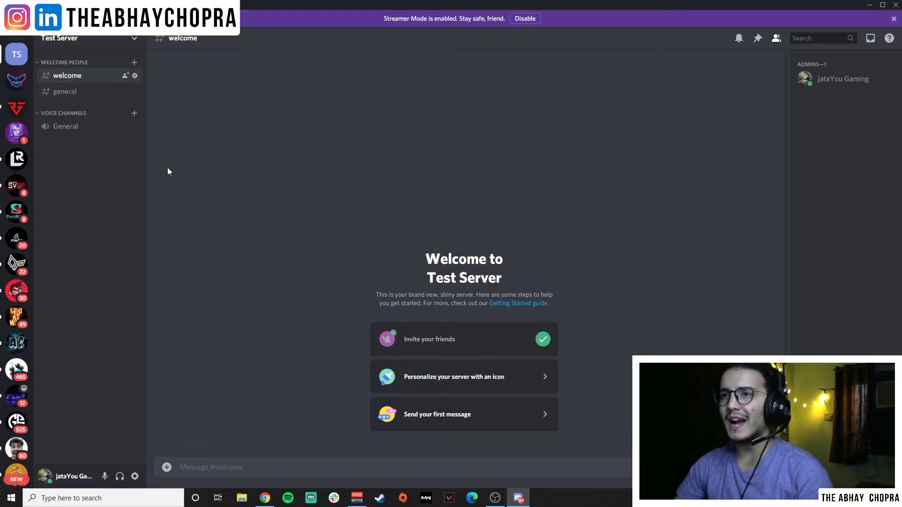
Create a new category named 'Premium' in Test Server with Private Category left off.
click(135, 41)
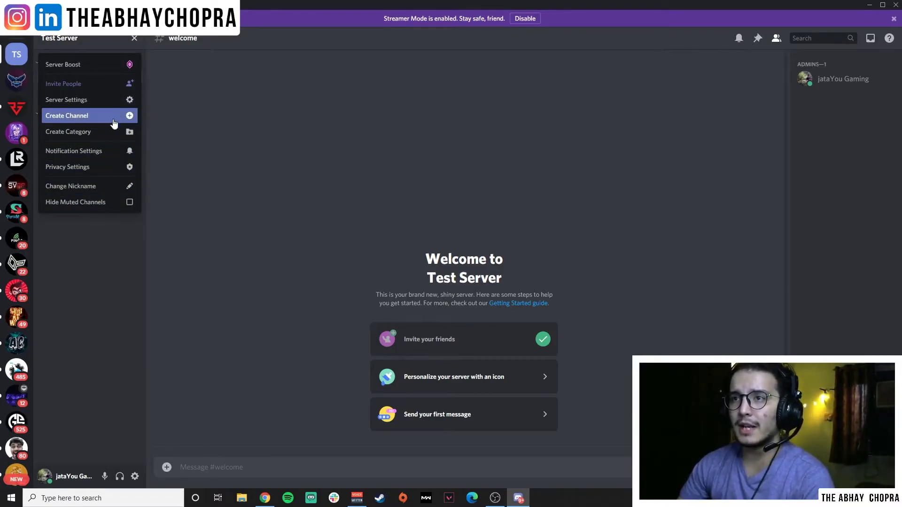
click(106, 131)
text(Cha)
key(BackSpace)
key(BackSpace)
key(BackSpace)
text(Pr)
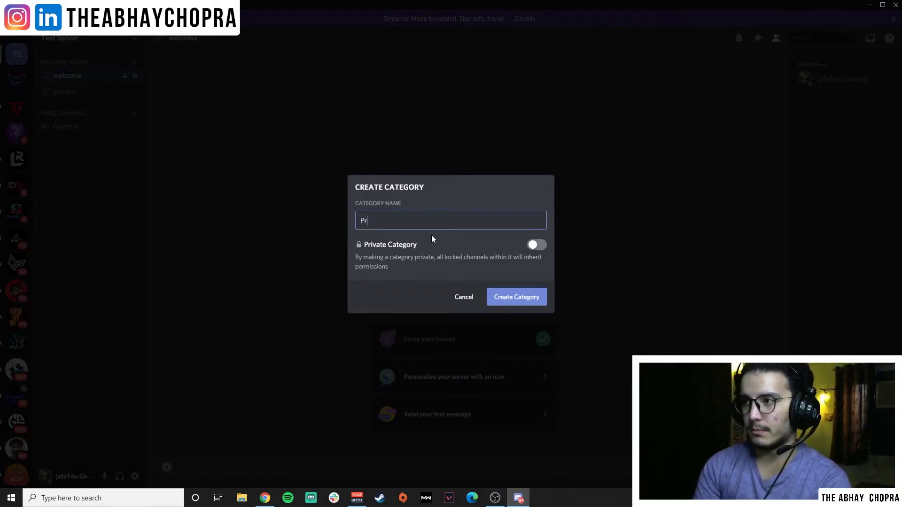
text(emium)
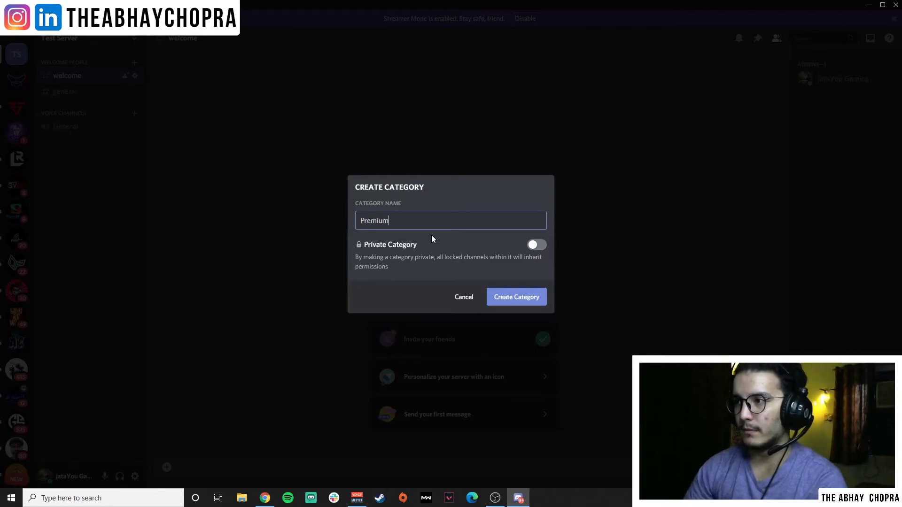
click(536, 246)
click(536, 280)
click(536, 280)
click(537, 221)
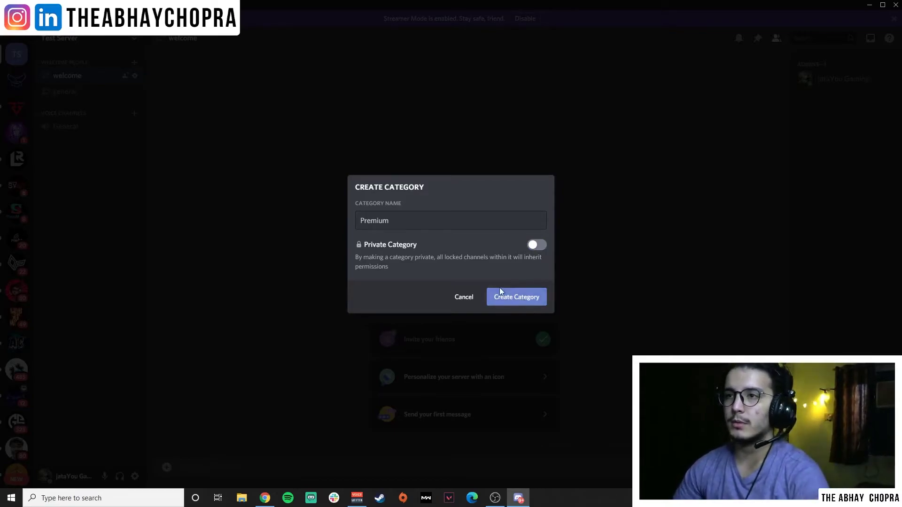
click(500, 291)
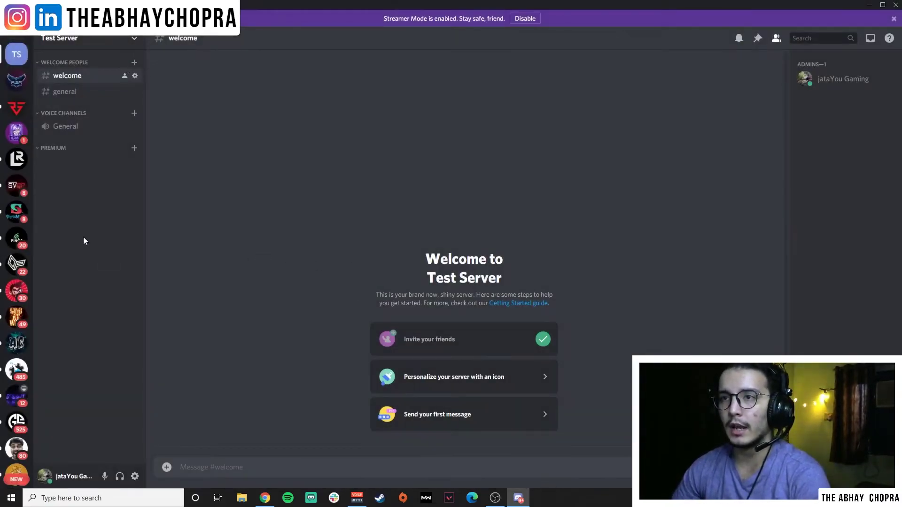
Add a text channel named 'okay' under the Premium category.
click(134, 149)
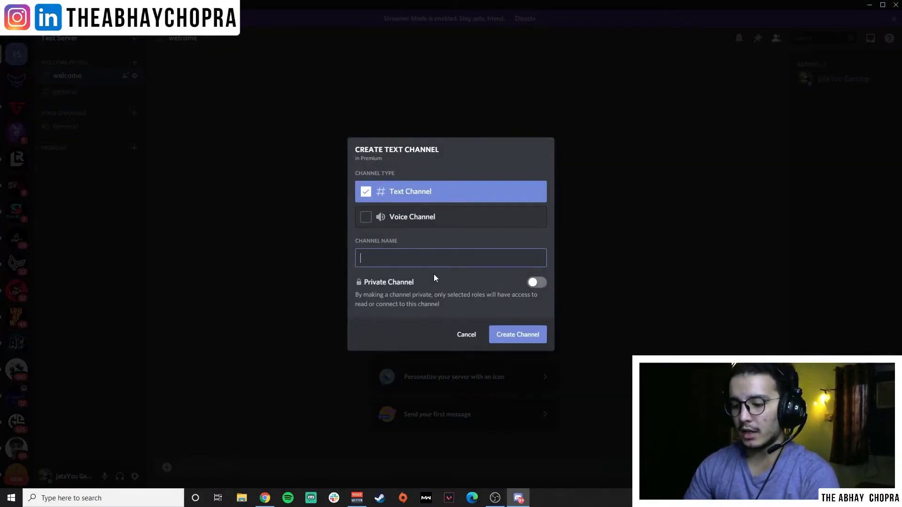
text(okay)
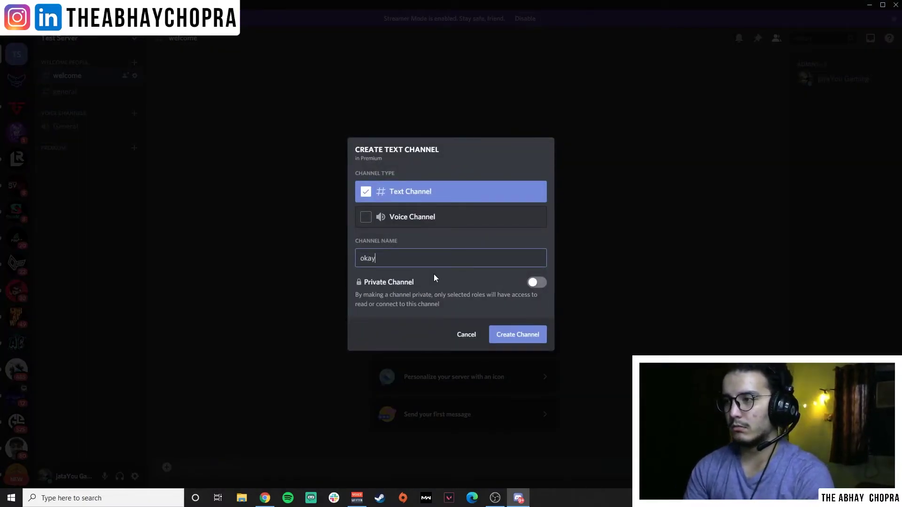
key(Return)
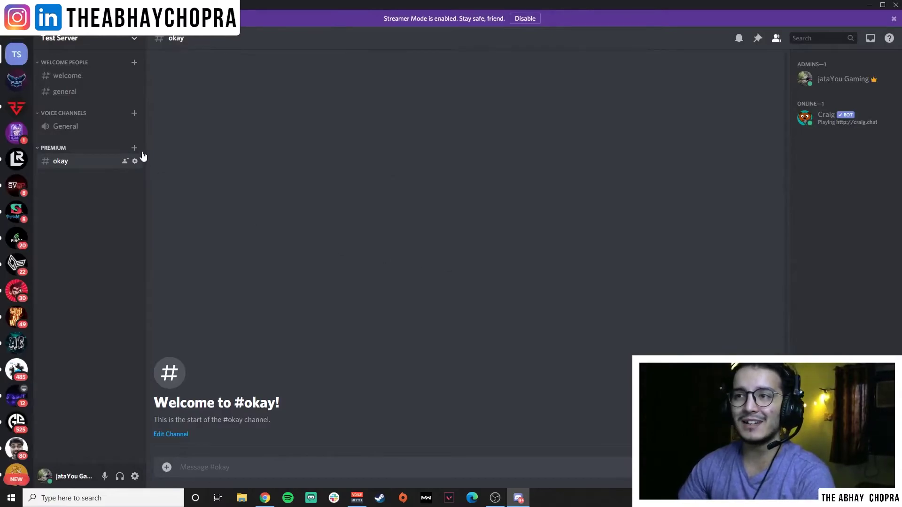
Add a voice channel named 'OKAY voice' to Premium and join it.
click(134, 148)
click(421, 219)
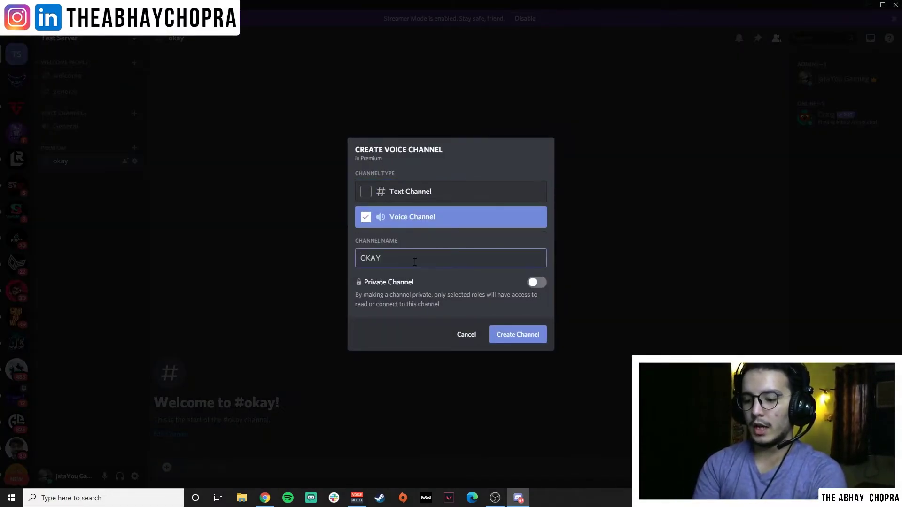
click(529, 340)
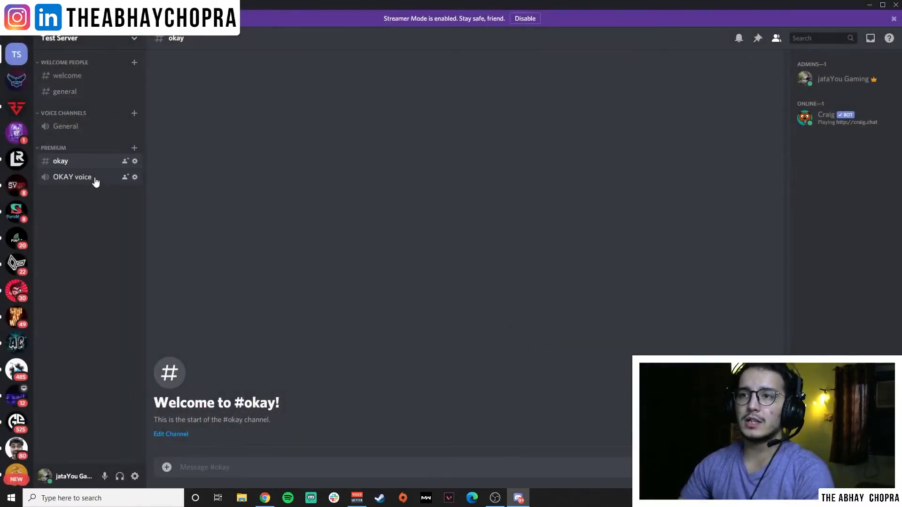
click(95, 182)
click(136, 431)
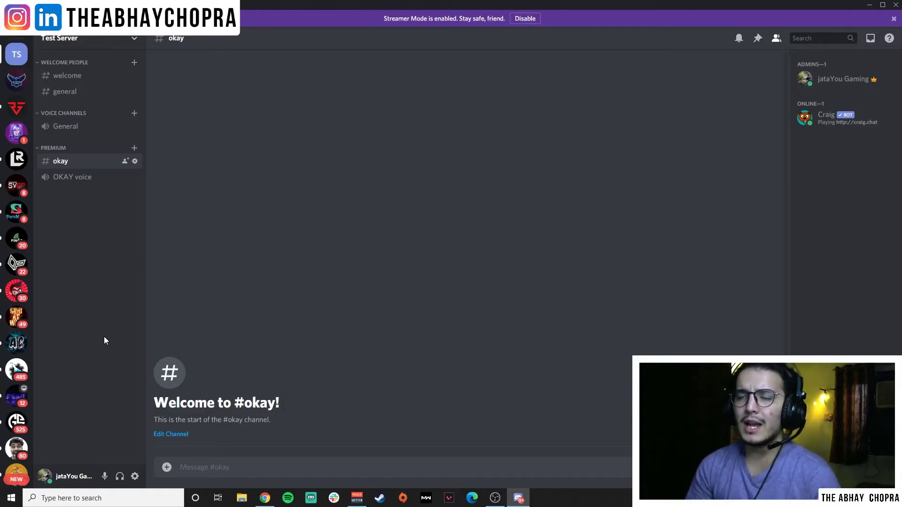
right_click(17, 54)
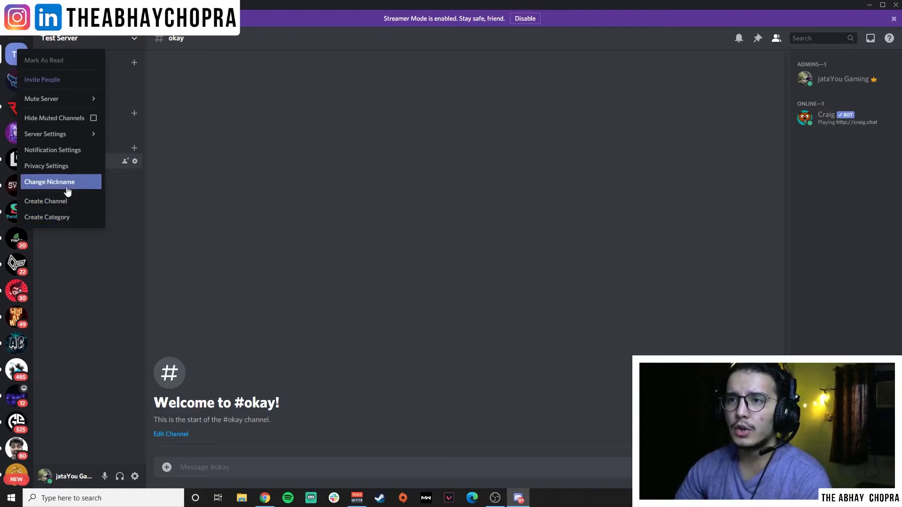
click(80, 135)
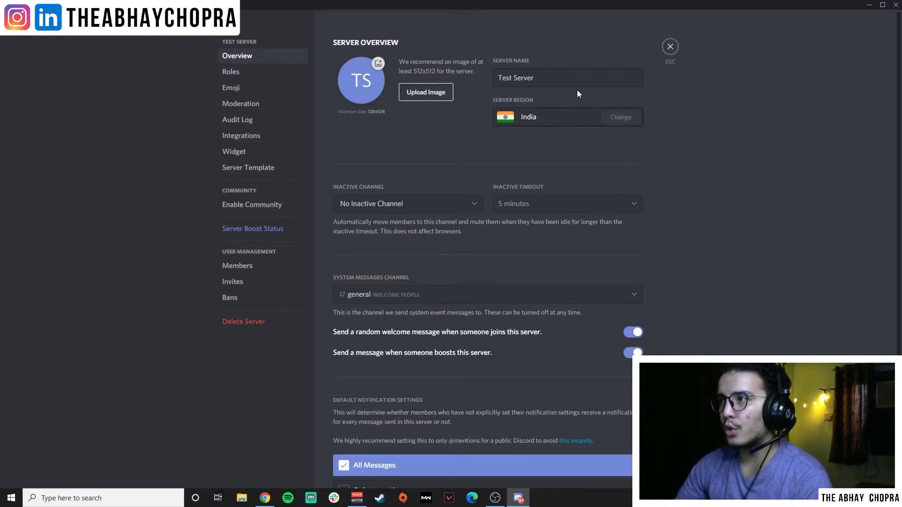
triple_click(569, 78)
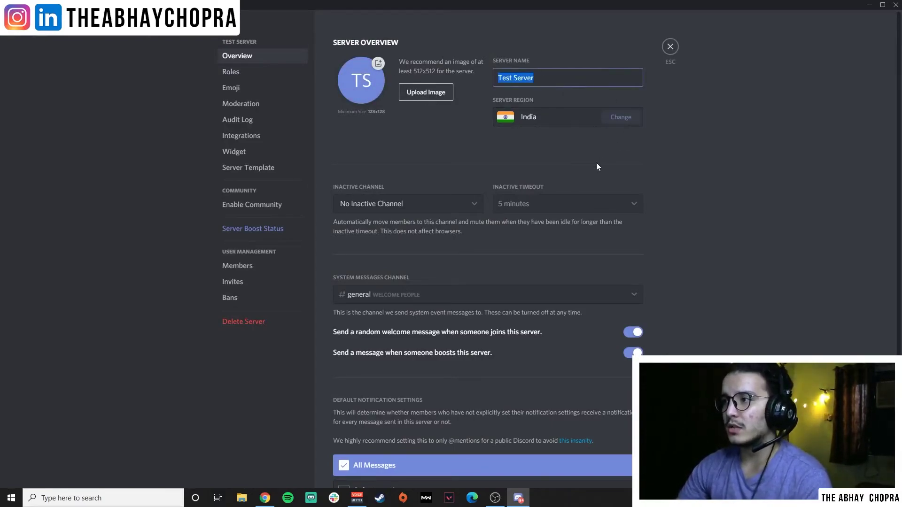
scroll(383, 210, down, 1)
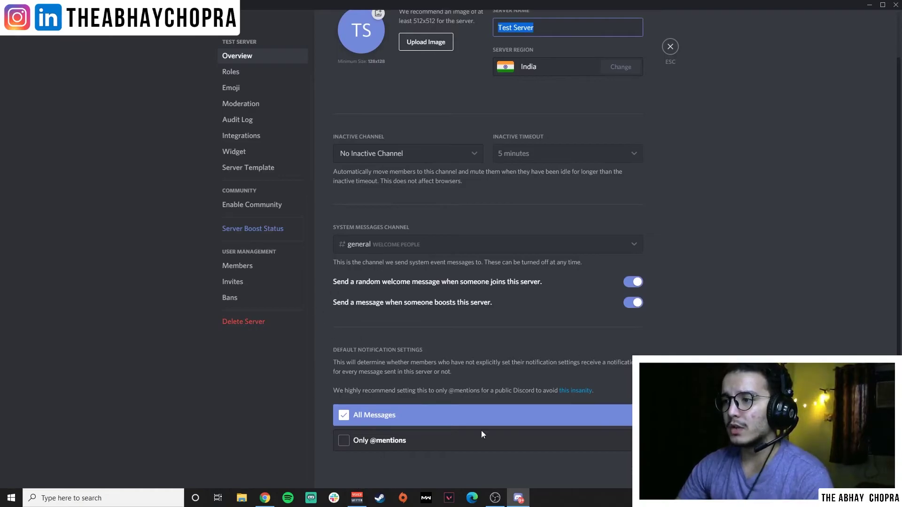
click(289, 205)
click(281, 168)
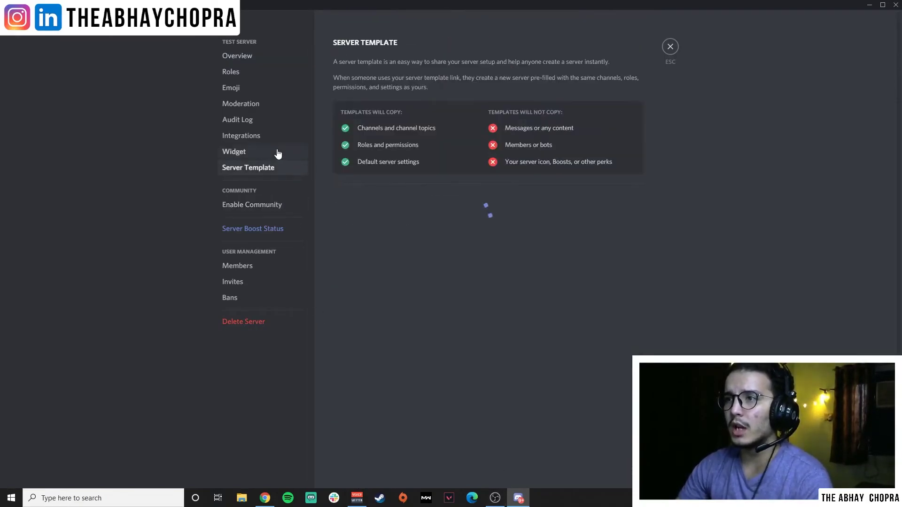
click(277, 136)
click(277, 119)
click(277, 71)
click(276, 232)
scroll(443, 208, down, 7)
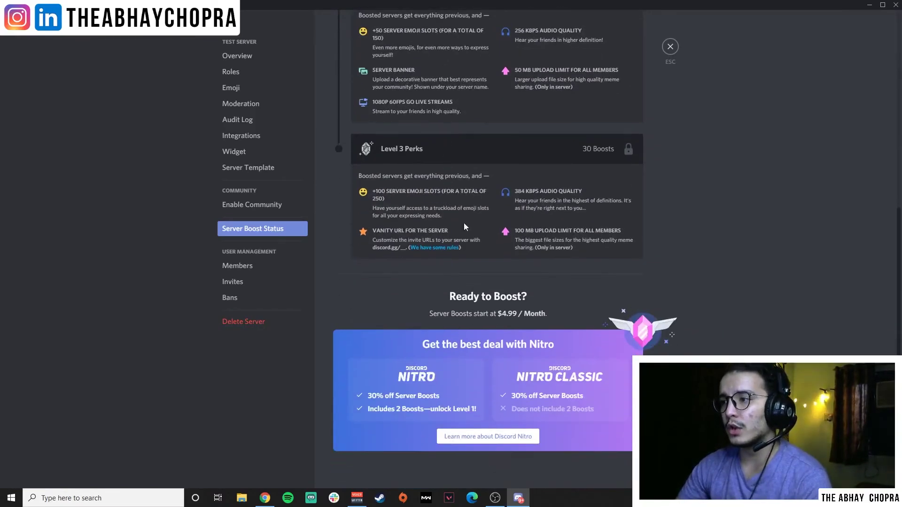
click(671, 46)
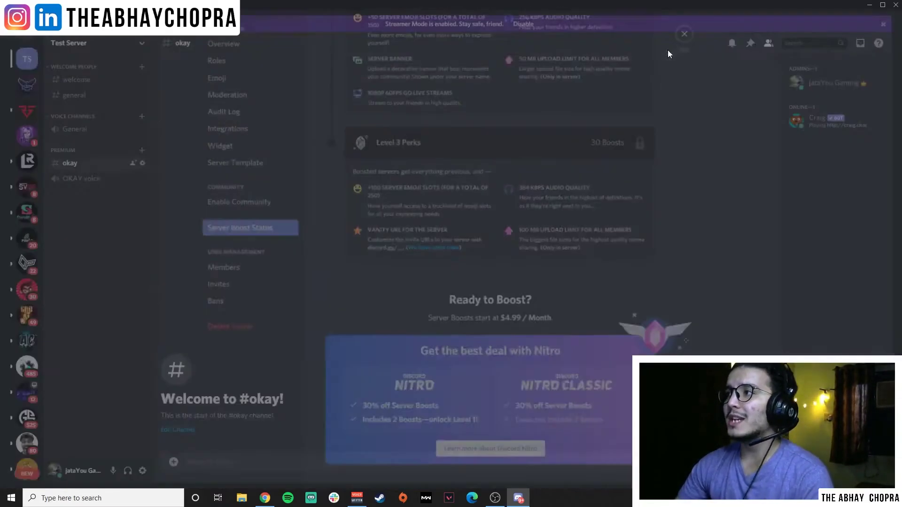